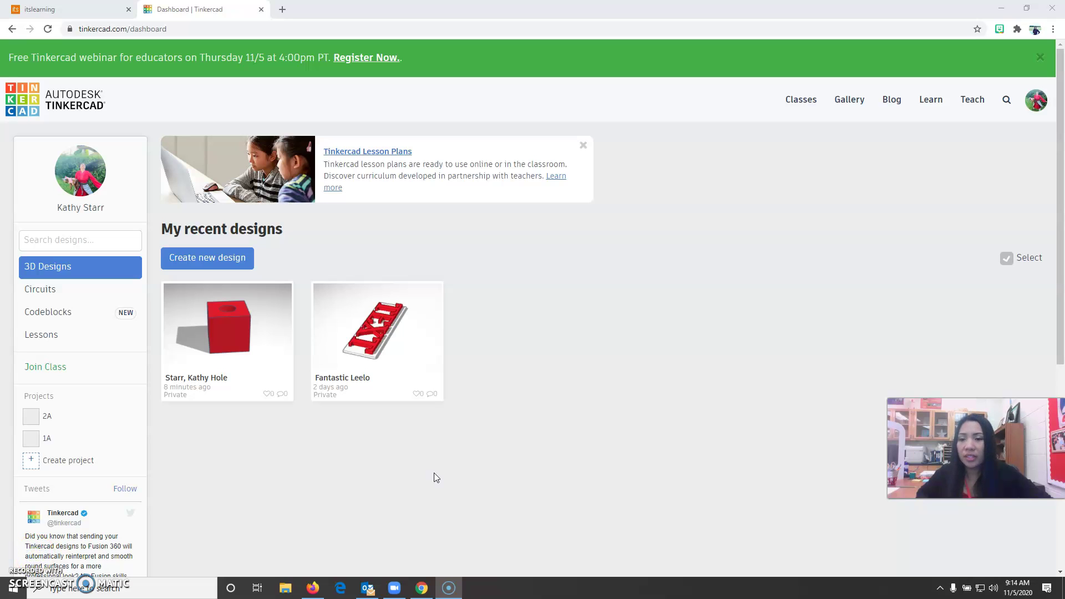
# - Create a new design and place a red Box and a hole Cylinder side by side on the workplane
pyautogui.moveTo(169, 308)
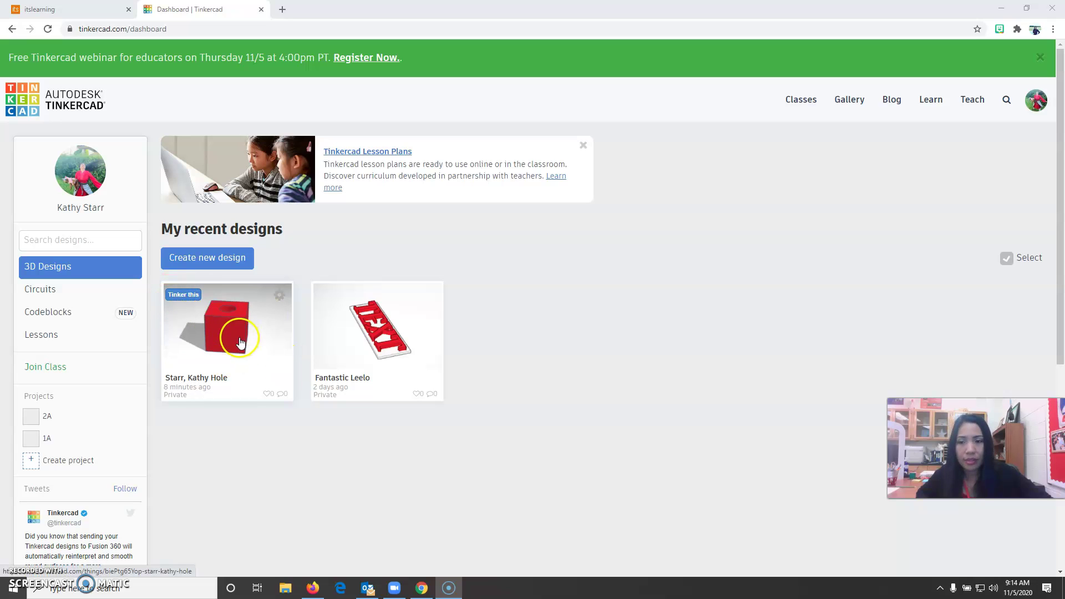
pyautogui.click(203, 259)
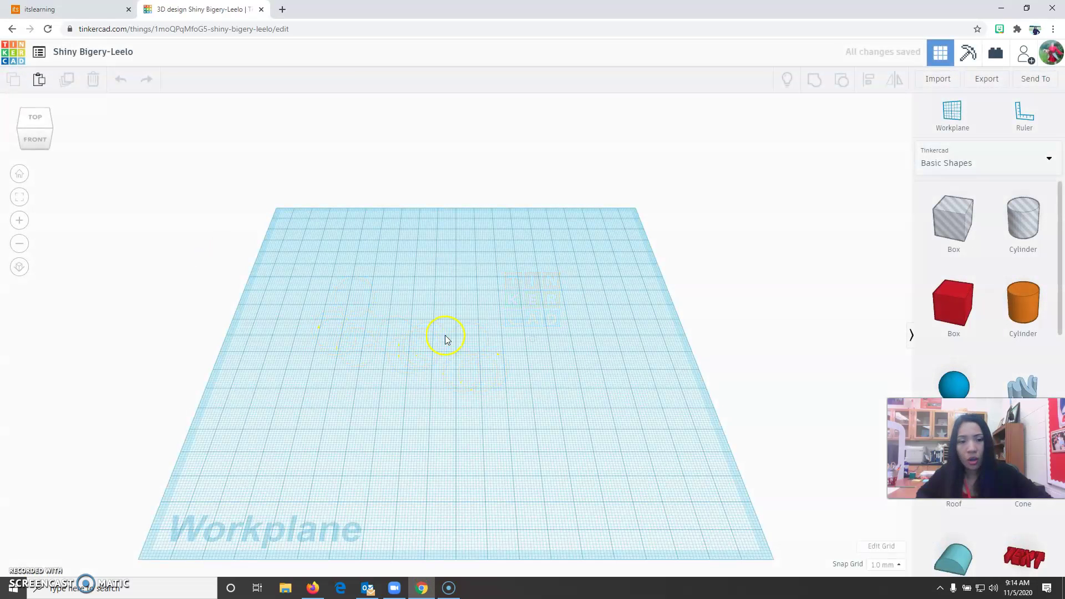
pyautogui.moveTo(956, 302); pyautogui.dragTo(367, 357)
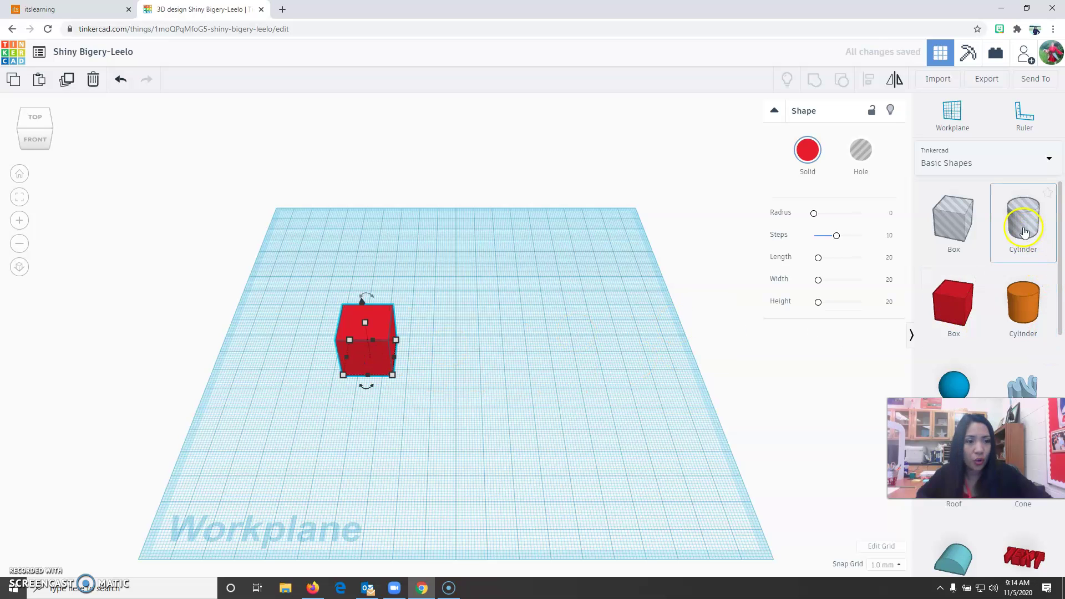
pyautogui.moveTo(1023, 232); pyautogui.dragTo(491, 355)
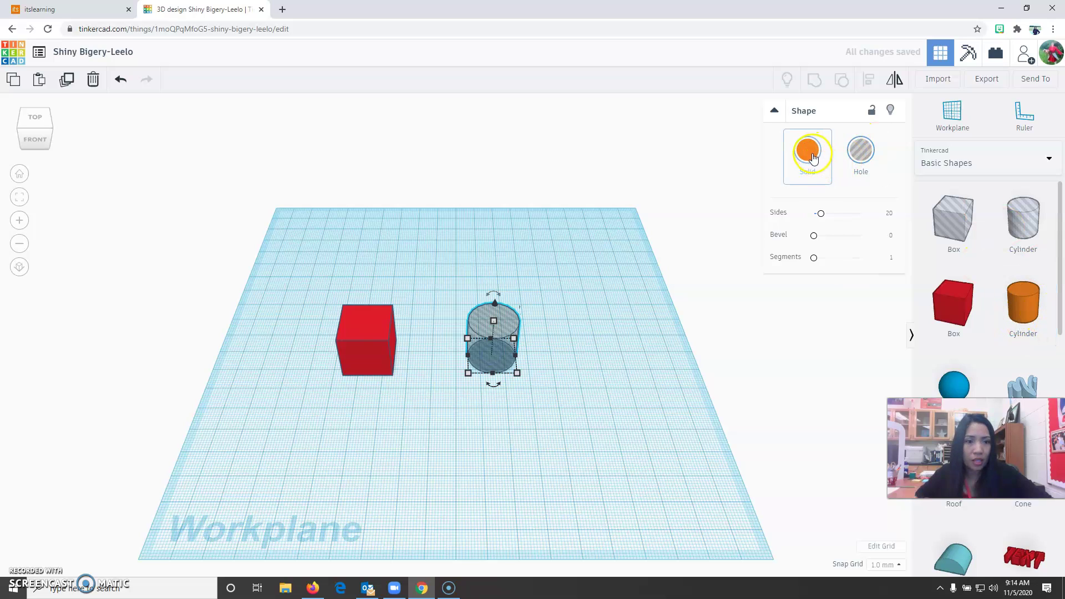
pyautogui.click(389, 406)
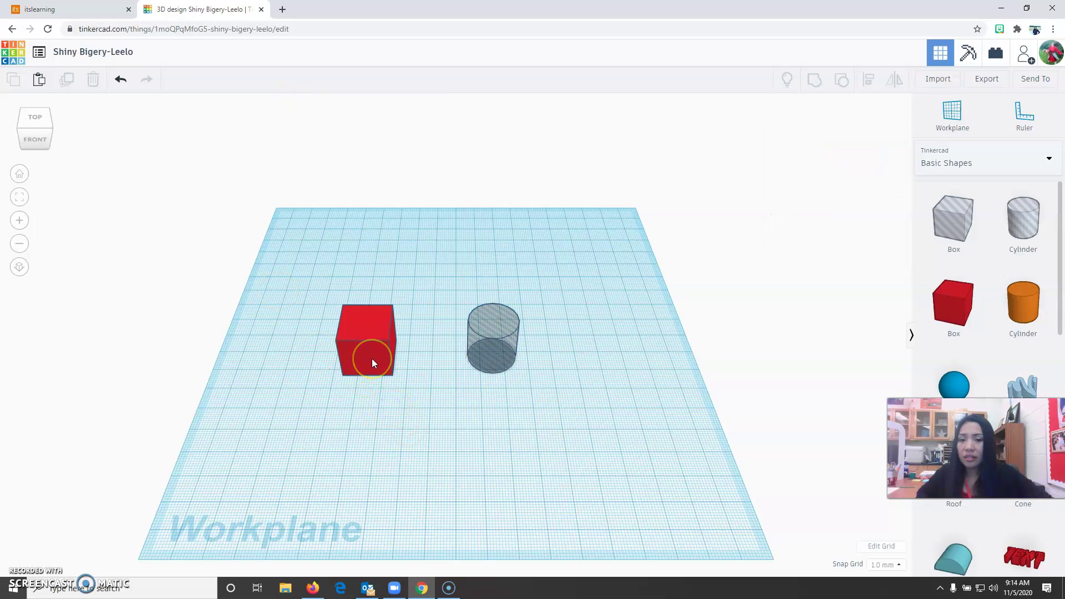
# - Set the red box's footprint to 30 mm wide and 30 mm deep
pyautogui.scroll(2, 372, 358)
pyautogui.click(339, 361)
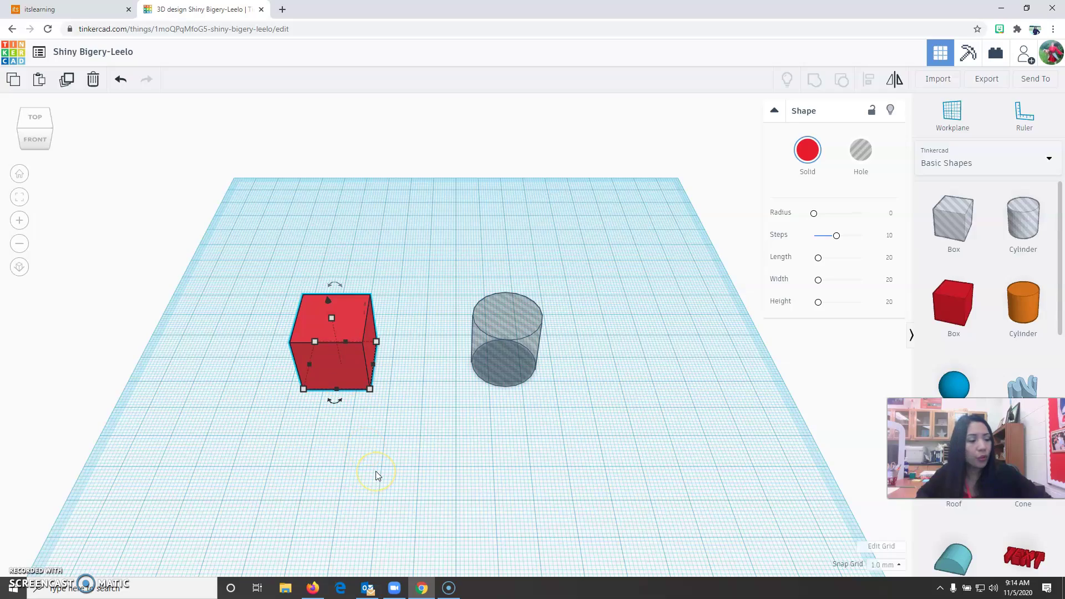
pyautogui.moveTo(375, 471)
pyautogui.mouseDown(button='right')
pyautogui.moveTo(414, 452)
pyautogui.moveTo(394, 427)
pyautogui.moveTo(377, 431)
pyautogui.moveTo(385, 453)
pyautogui.mouseUp(button='right')
pyautogui.click(840, 234)
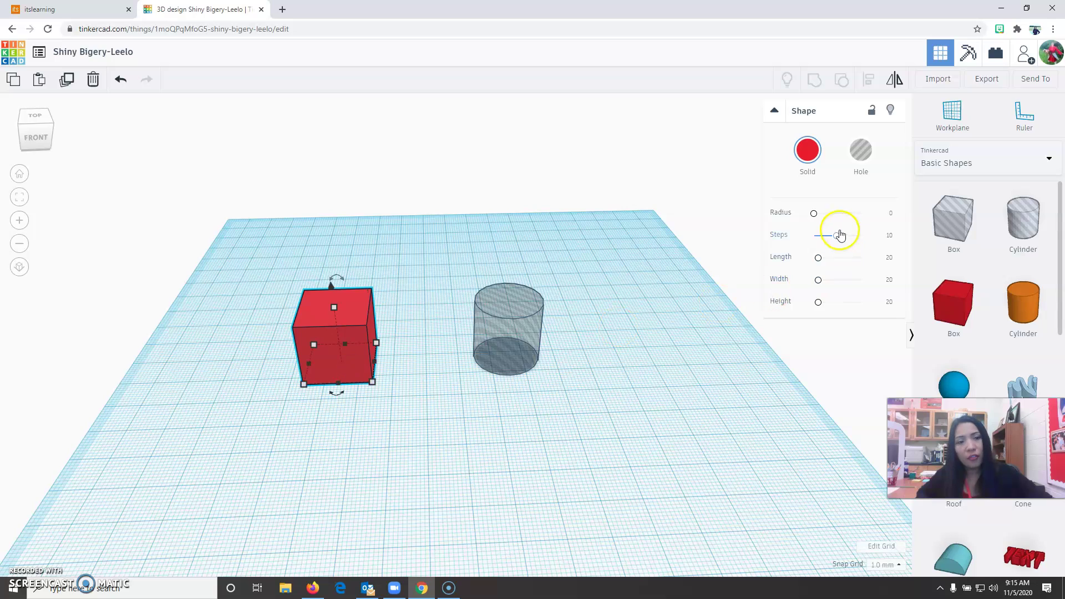
pyautogui.click(820, 260)
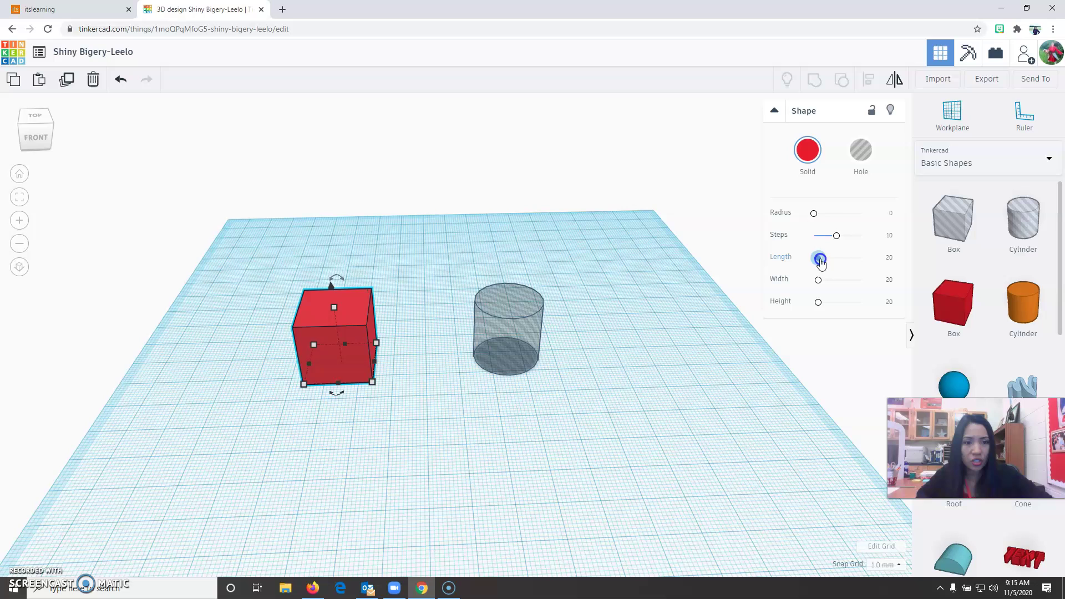
pyautogui.moveTo(821, 265); pyautogui.dragTo(819, 303)
pyautogui.scroll(5, 317, 405)
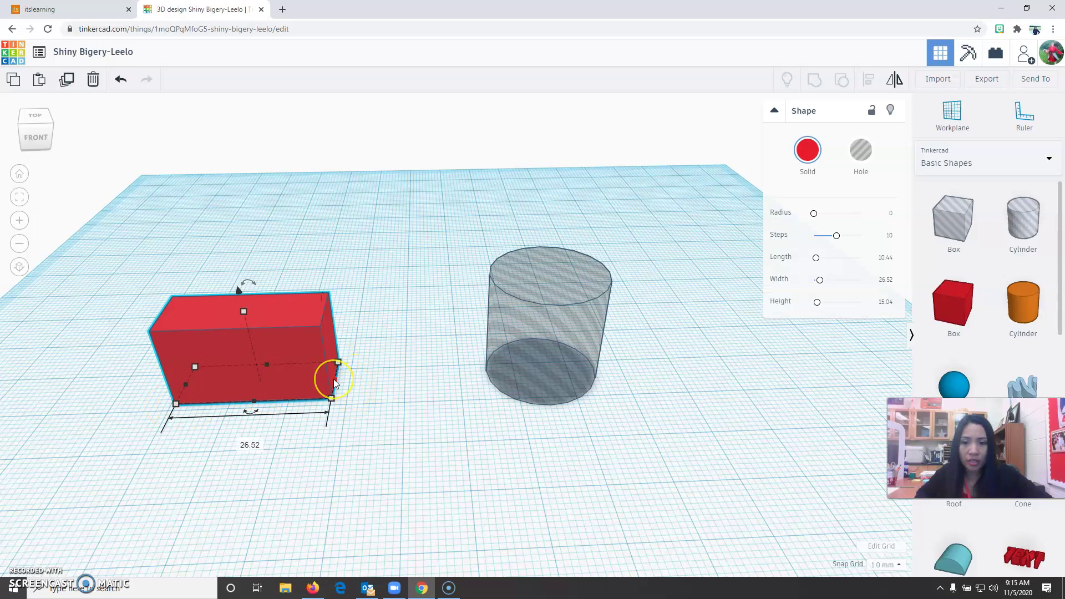
pyautogui.click(331, 398)
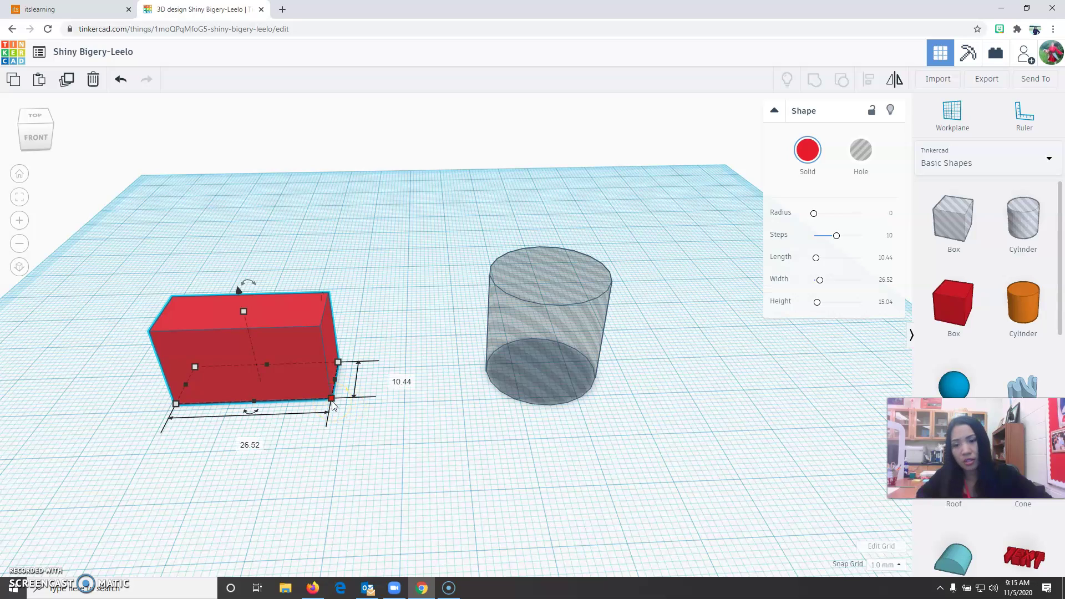
pyautogui.click(242, 443)
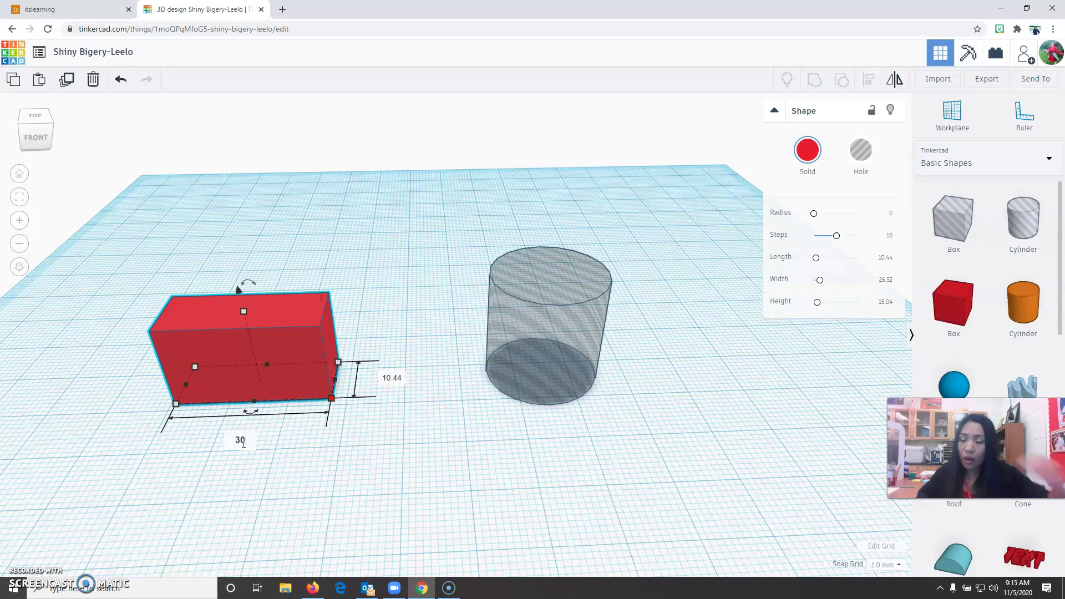
pyautogui.click(411, 378)
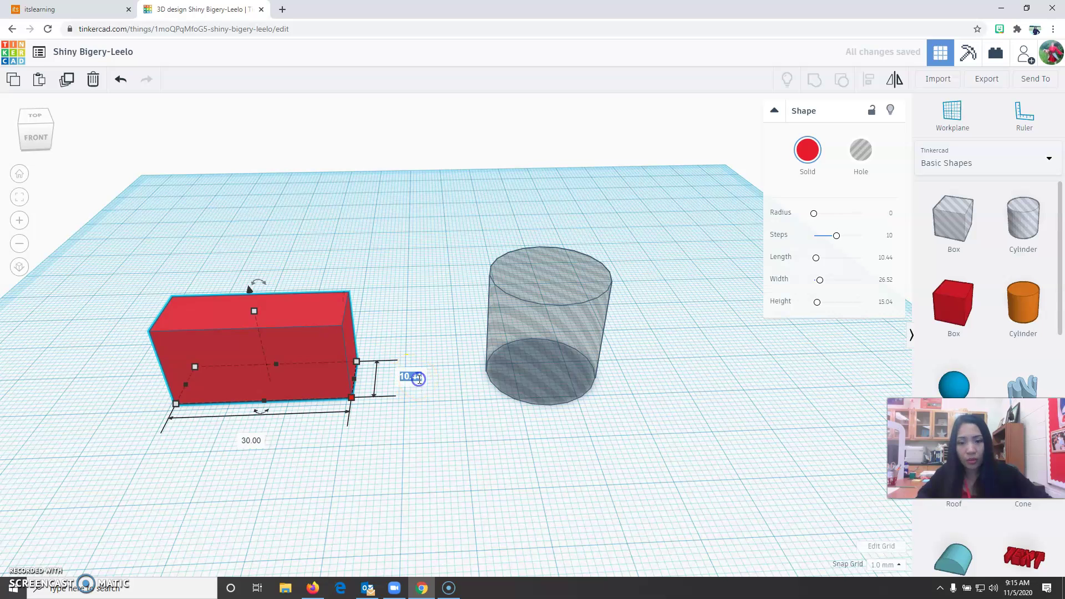
pyautogui.write('30')
pyautogui.click(257, 302)
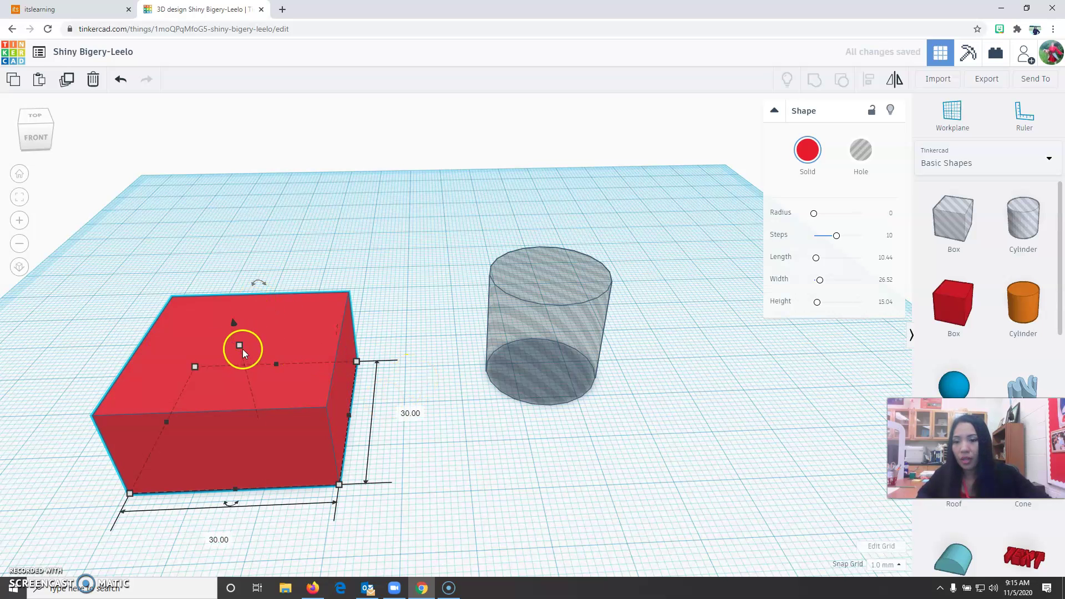
# - Set the box's height to 30 mm, making it a 30 mm cube
pyautogui.moveTo(269, 510); pyautogui.dragTo(337, 473, button='right')
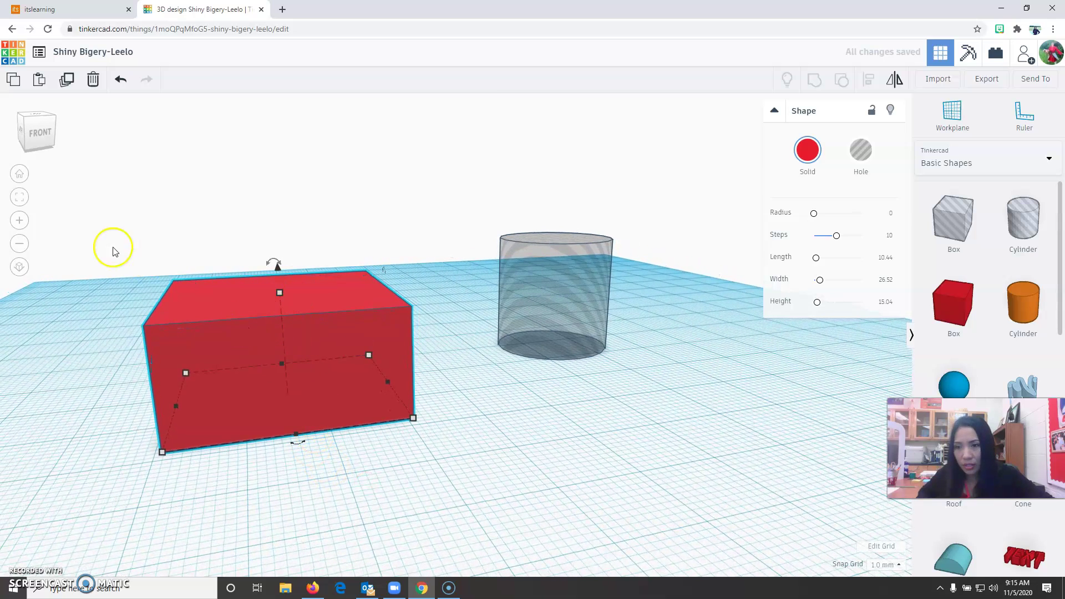
pyautogui.moveTo(281, 292)
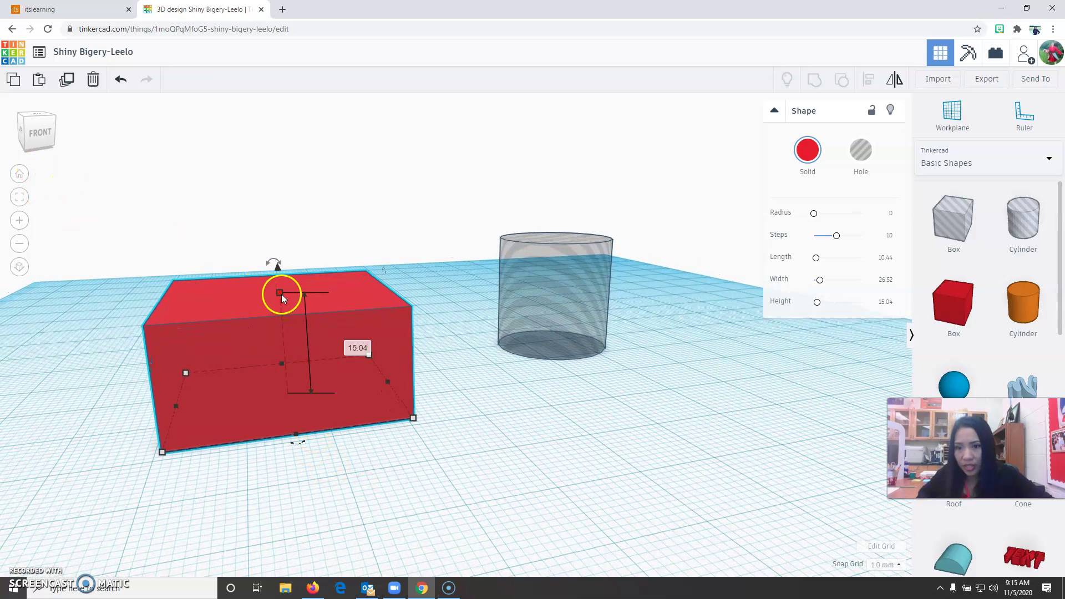
pyautogui.click(351, 345)
pyautogui.write('30')
pyautogui.press('Return')
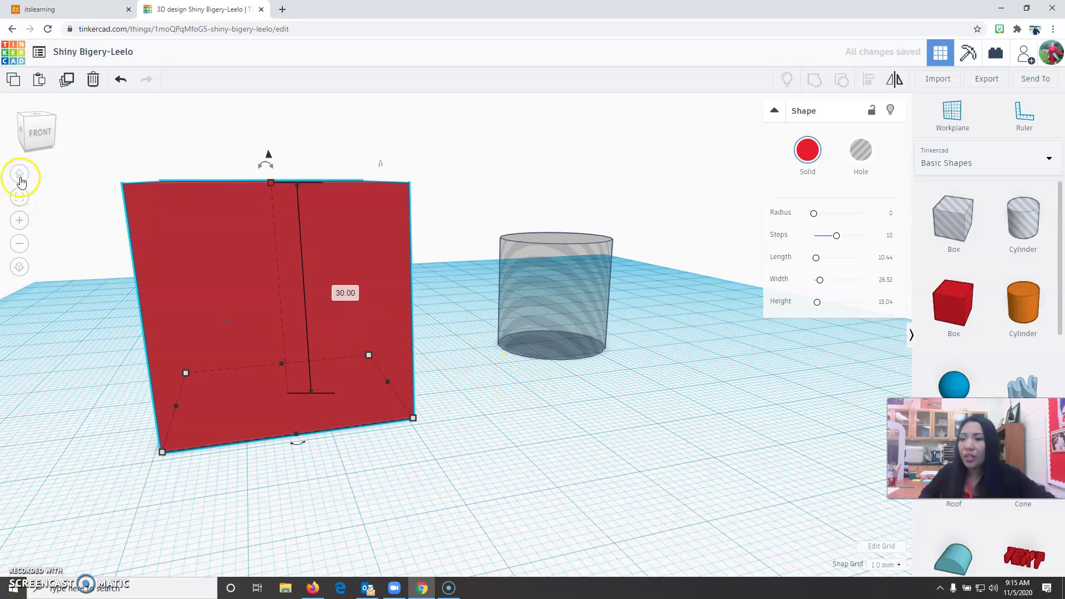
# - Place the Ruler at the cube's front-left corner, read the cube and cylinder measurements, then dismiss the ruler
pyautogui.click(19, 174)
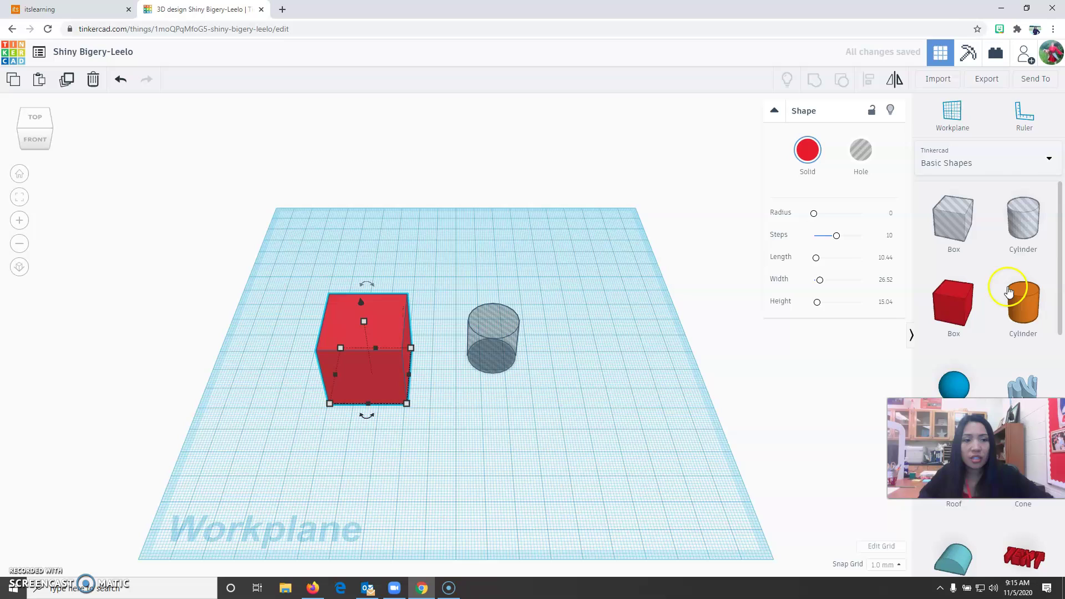
pyautogui.click(1024, 114)
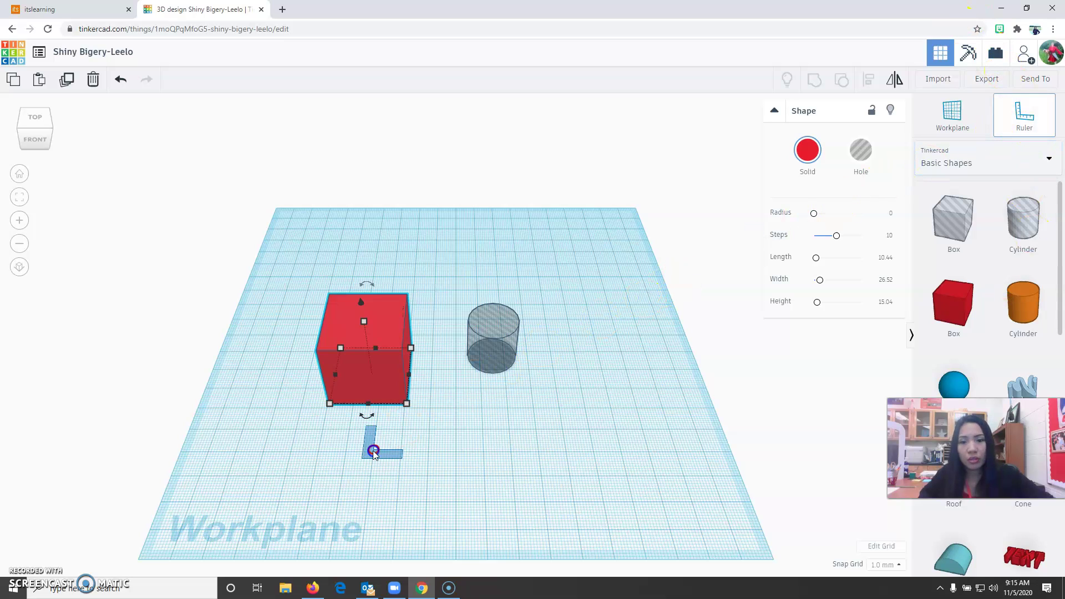
pyautogui.click(324, 405)
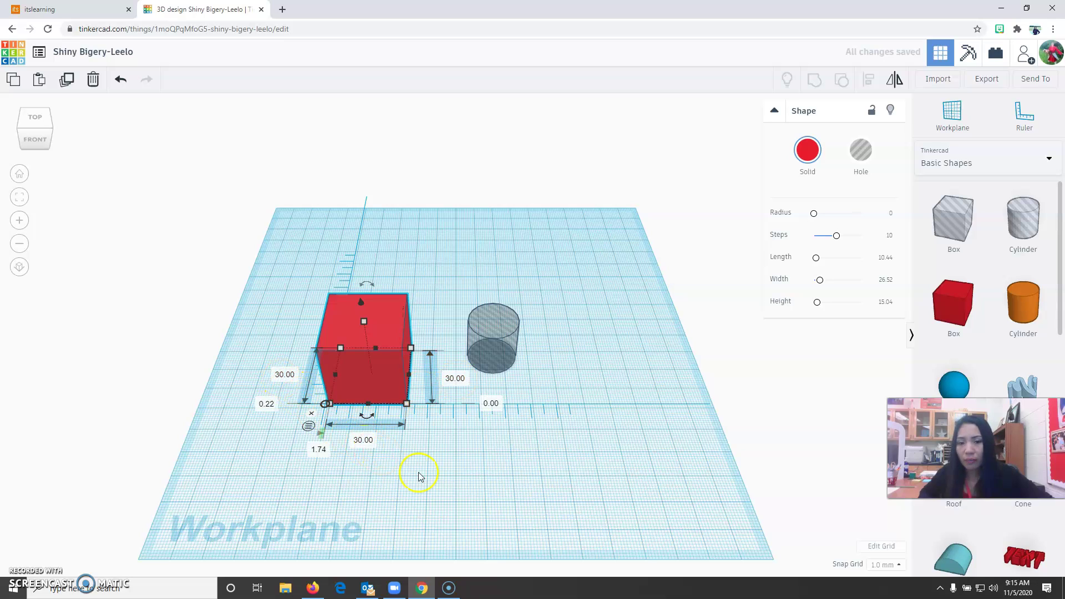
pyautogui.click(484, 490)
pyautogui.click(497, 341)
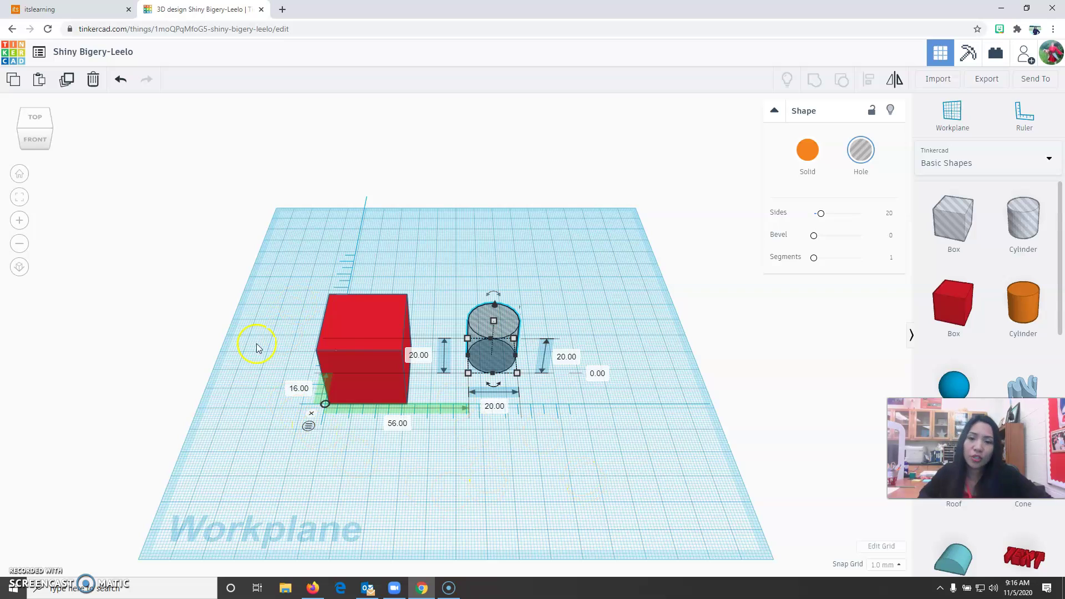
pyautogui.click(311, 413)
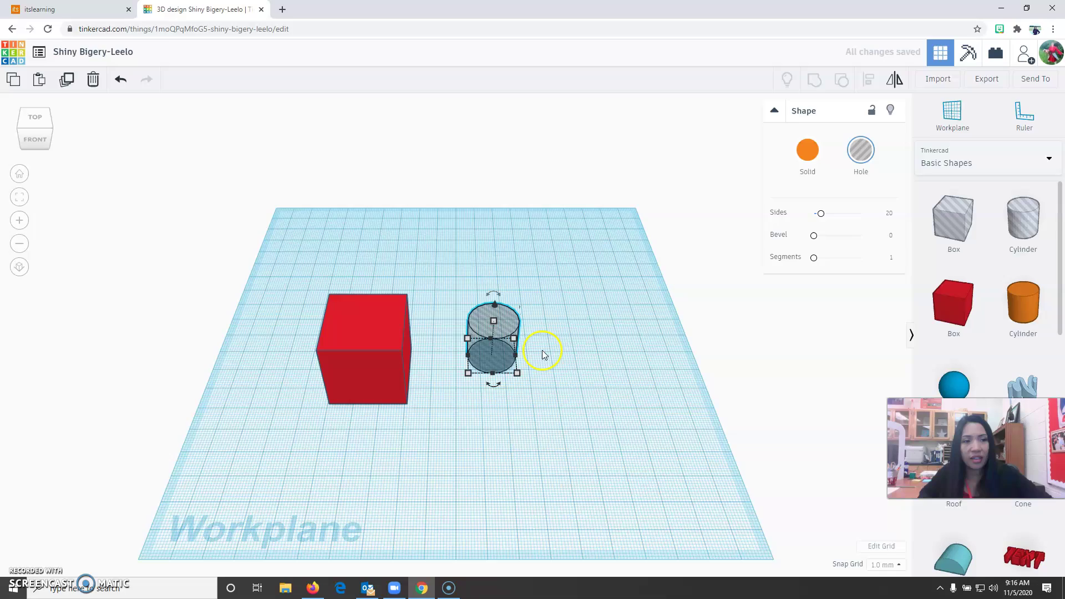
# - Set the hole cylinder's height to 30 mm
pyautogui.scroll(5, 499, 388)
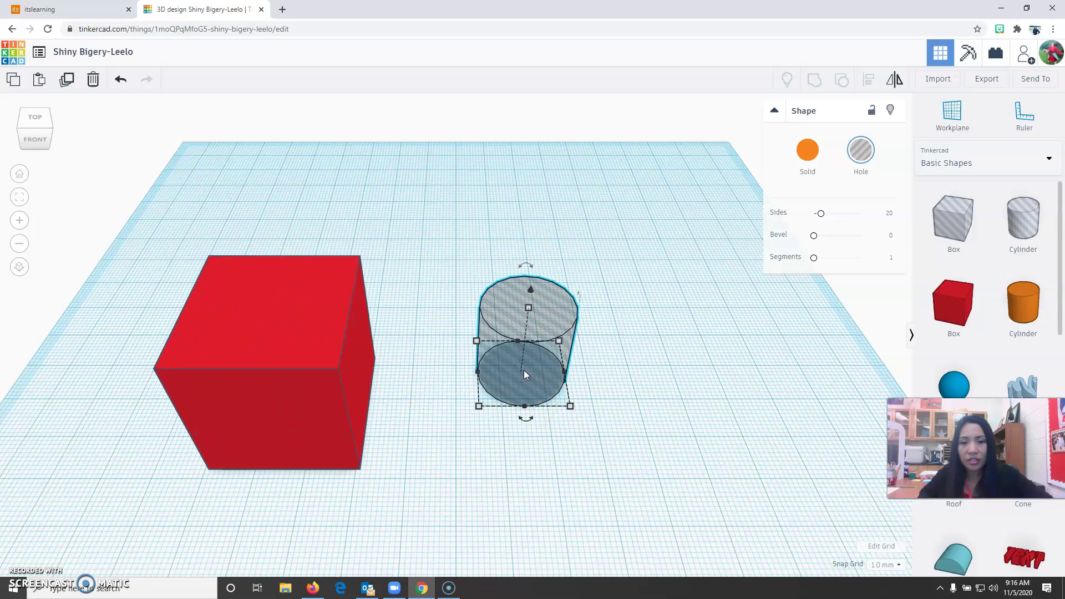
pyautogui.moveTo(557, 340)
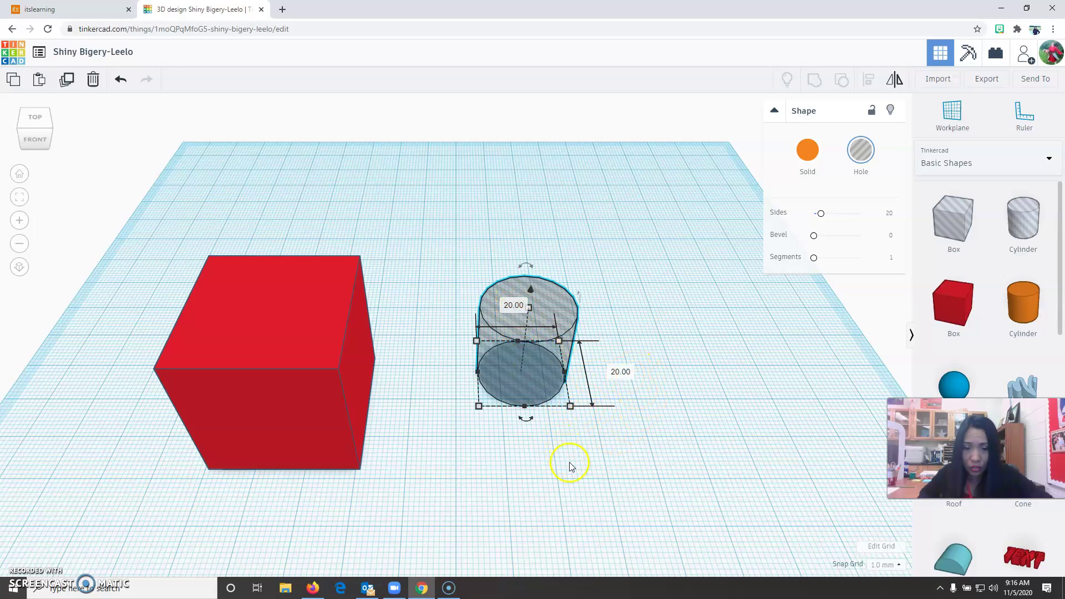
pyautogui.moveTo(570, 463); pyautogui.dragTo(568, 405, button='right')
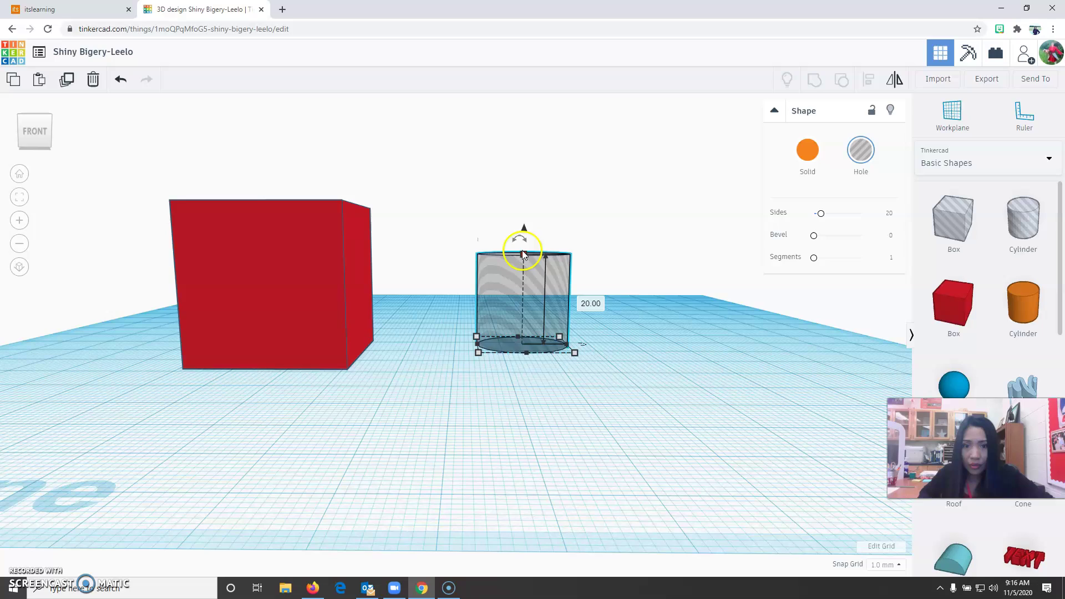
pyautogui.click(585, 303)
pyautogui.write('30')
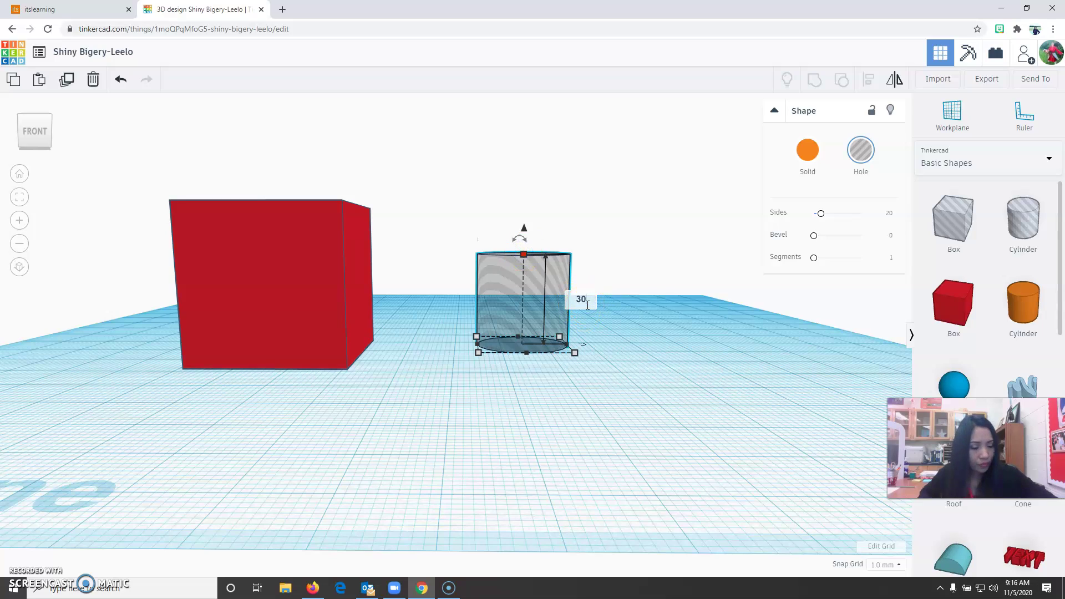
pyautogui.press('Return')
# - Make the hole cylinder 13 mm in both length and width
pyautogui.moveTo(539, 421); pyautogui.dragTo(521, 485, button='right')
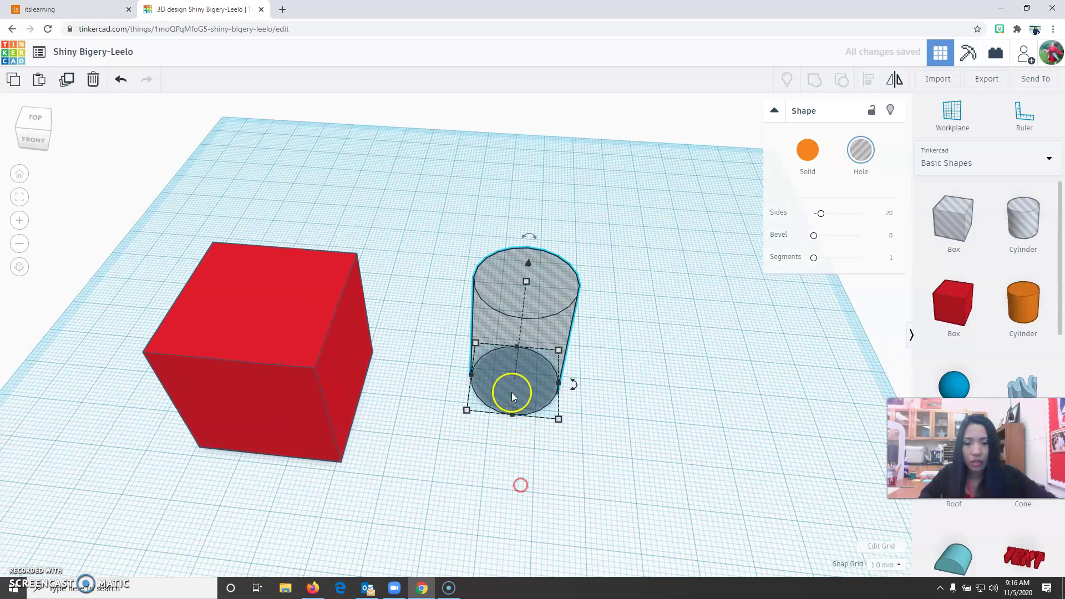
pyautogui.click(616, 387)
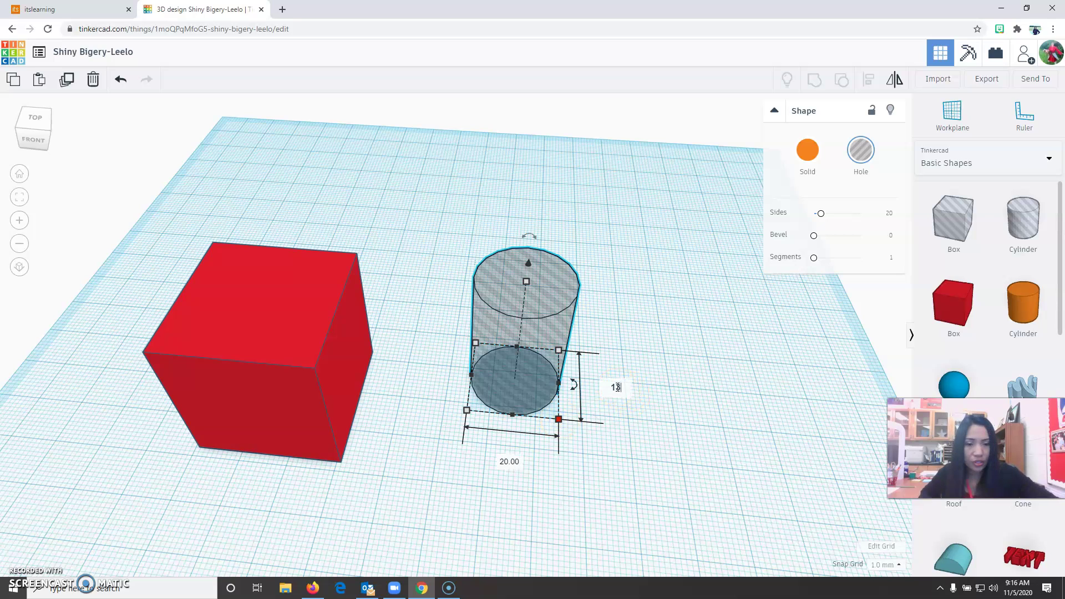
pyautogui.write('13')
pyautogui.click(516, 464)
pyautogui.write('13')
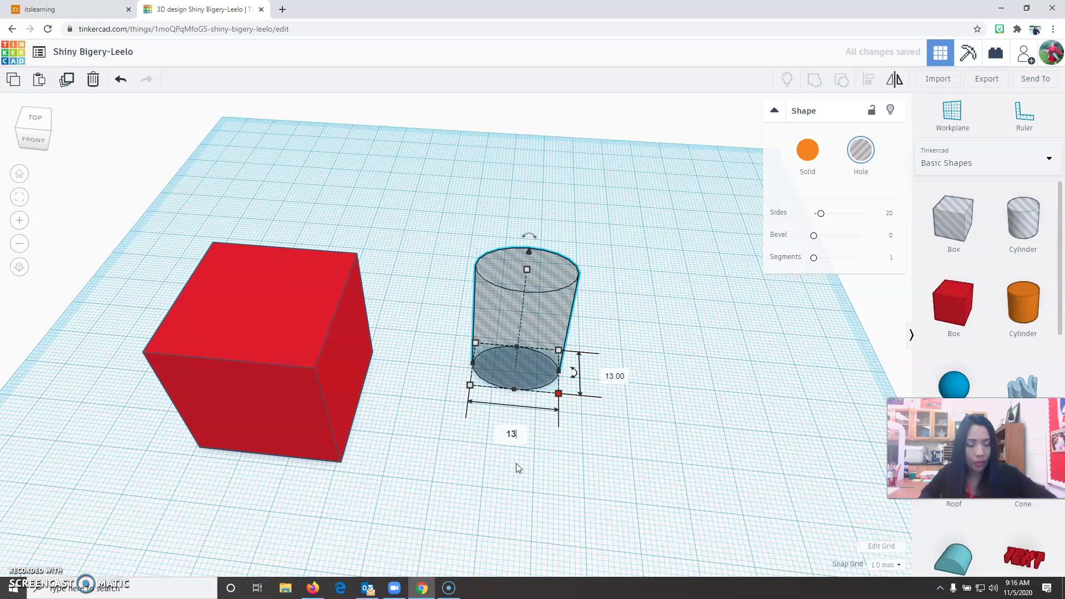
pyautogui.press('Return')
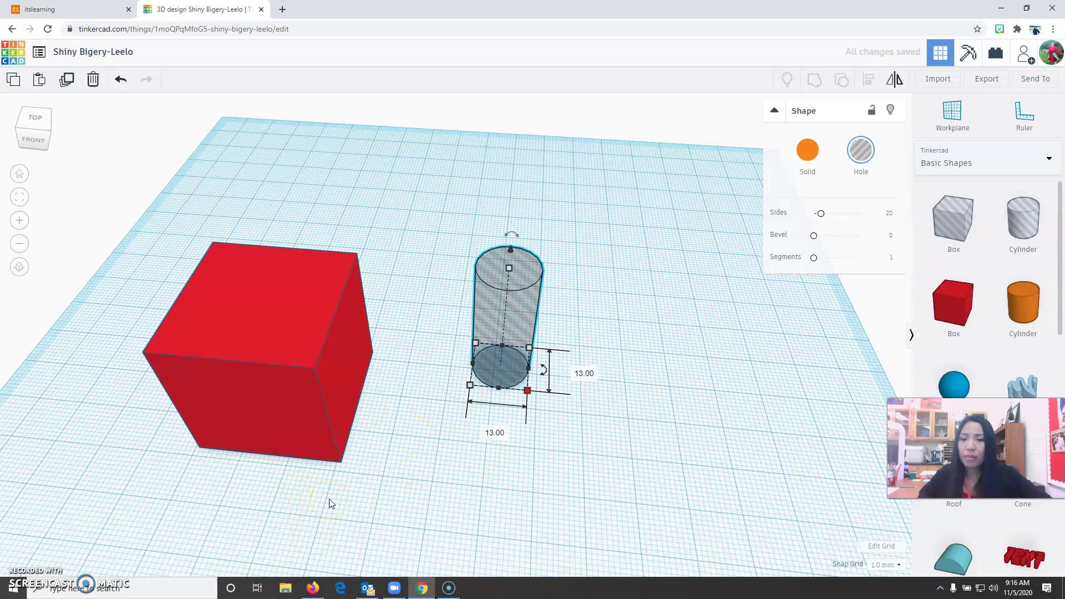
# - Move the 13 mm hole cylinder into the red cube and orbit to confirm it passes through
pyautogui.click(550, 468)
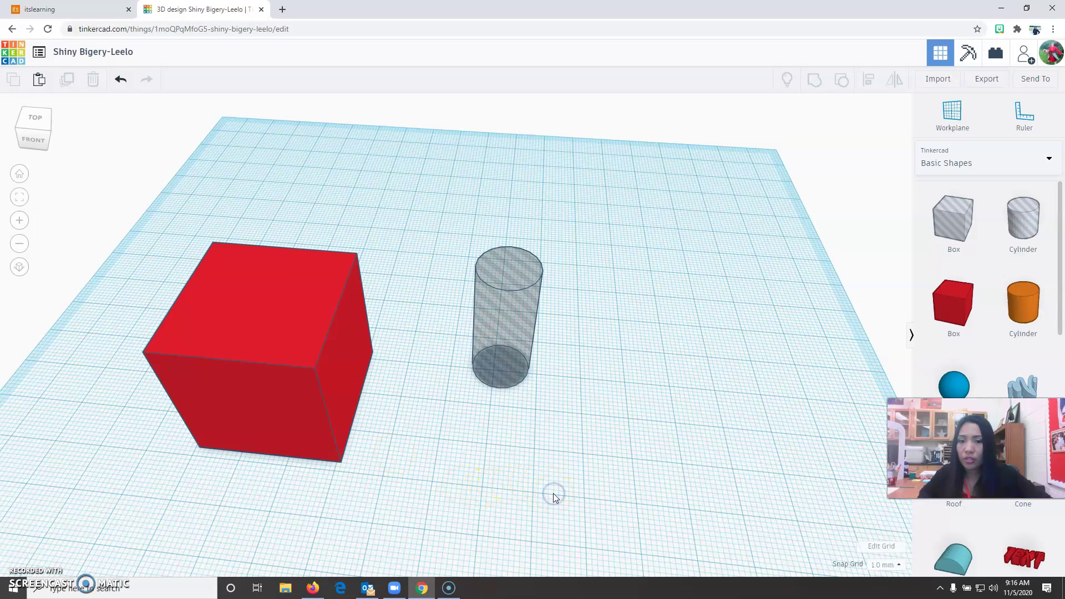
pyautogui.click(501, 332)
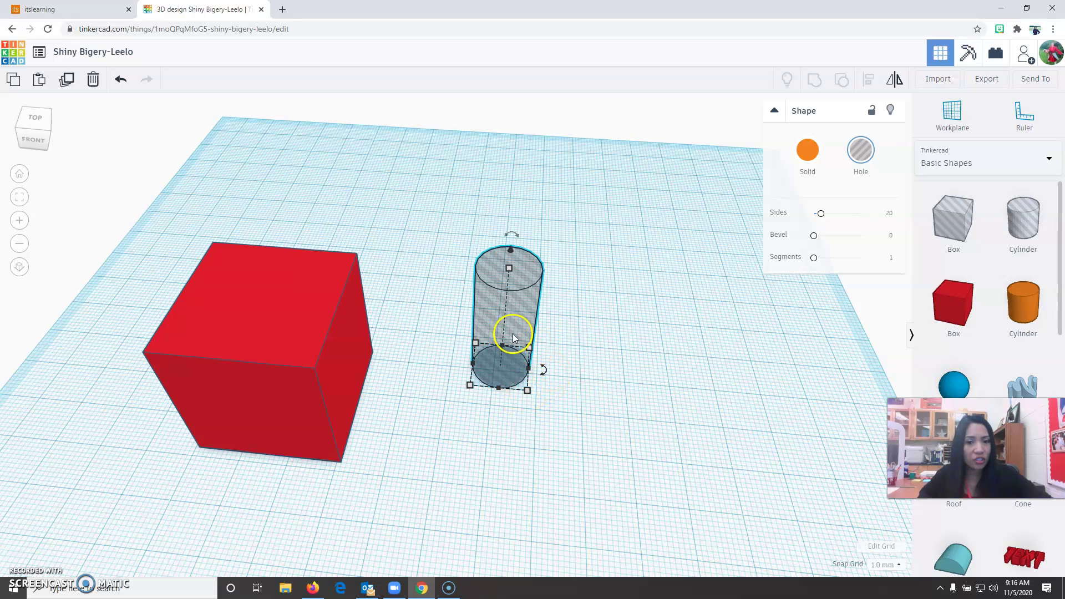
pyautogui.moveTo(520, 308); pyautogui.dragTo(264, 337)
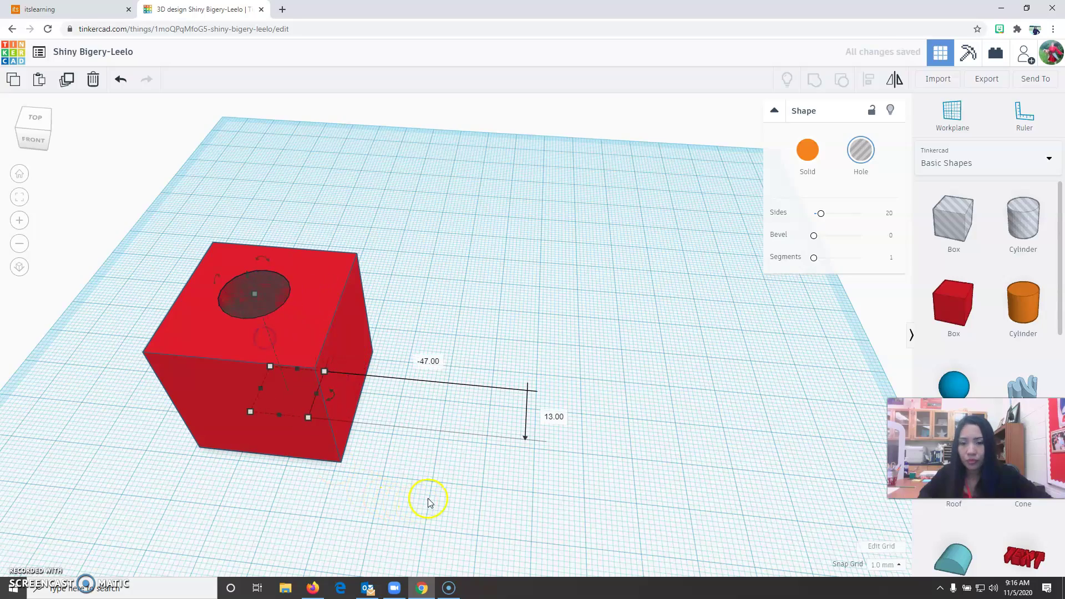
pyautogui.click(384, 518)
pyautogui.moveTo(384, 519); pyautogui.dragTo(373, 477, button='right')
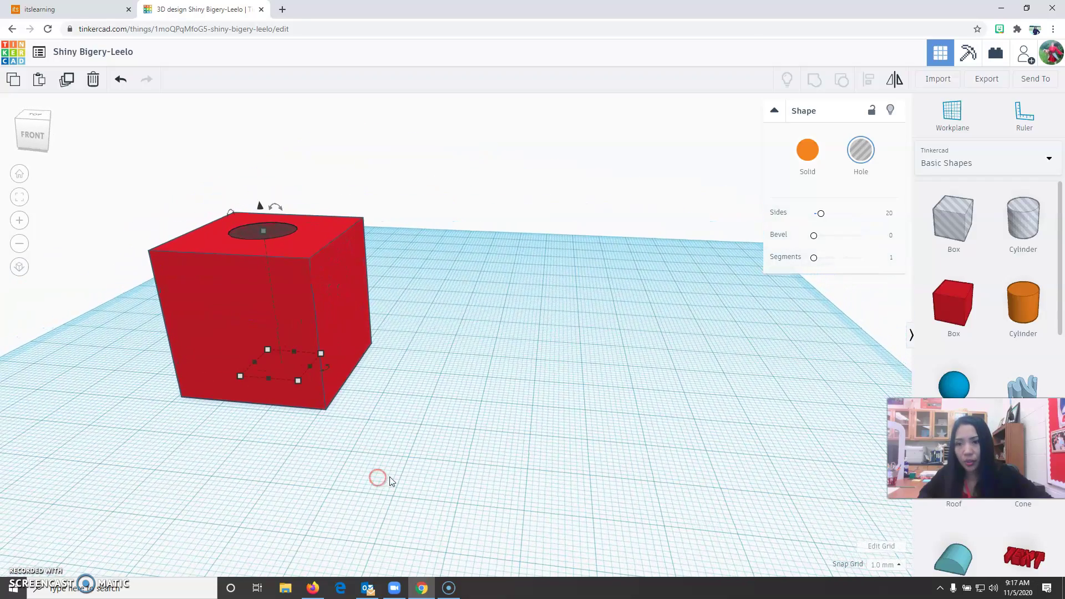
pyautogui.click(20, 173)
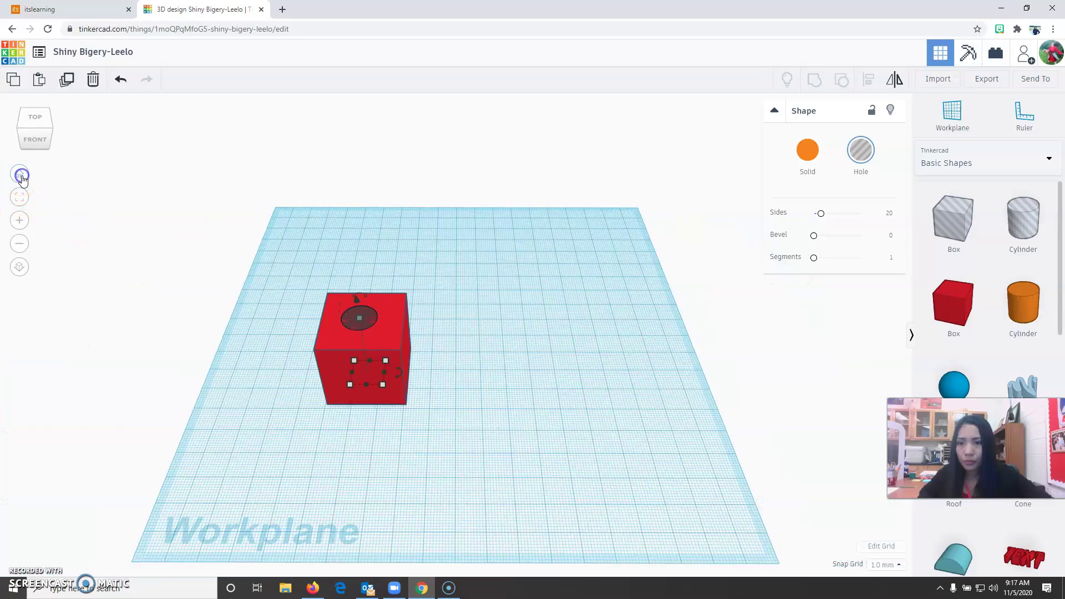
# - From the top view, box-select the cube and hole cylinder together and bring up Align
pyautogui.scroll(5, 288, 372)
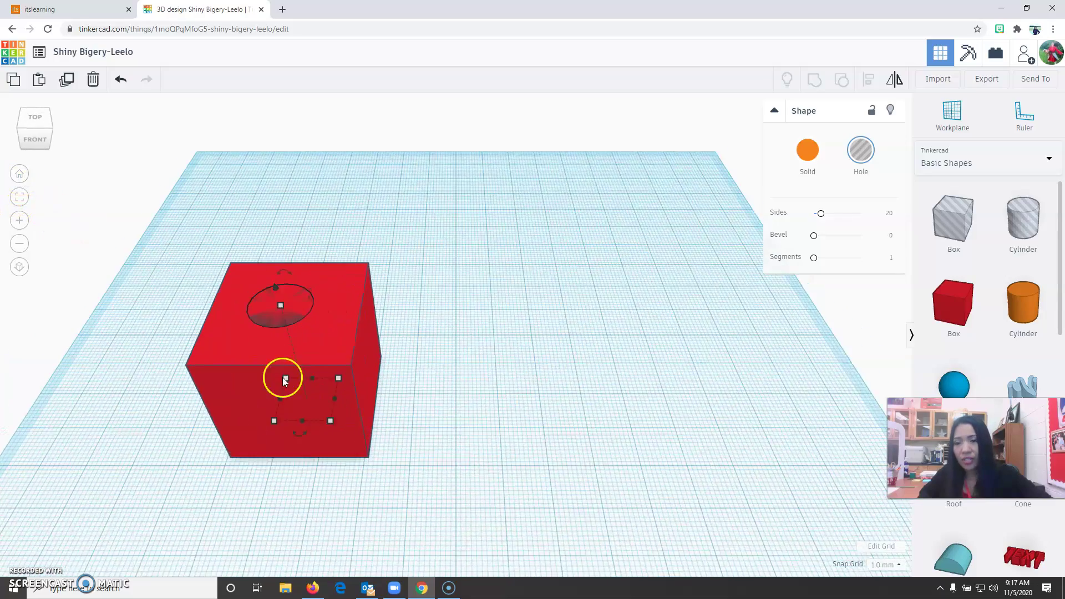
pyautogui.click(35, 123)
pyautogui.click(447, 507)
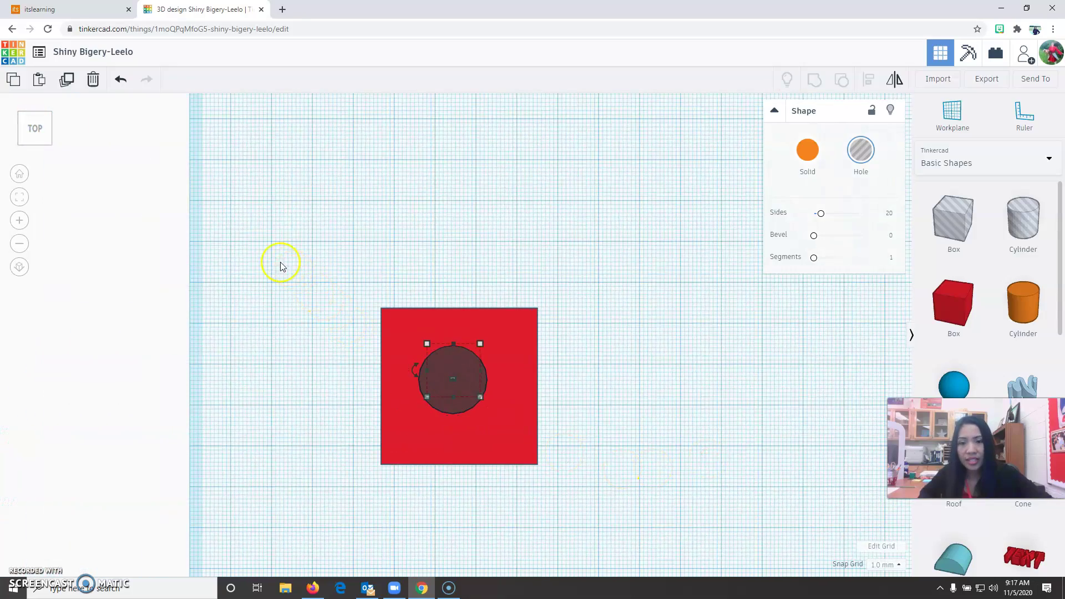
pyautogui.moveTo(269, 243); pyautogui.dragTo(742, 540)
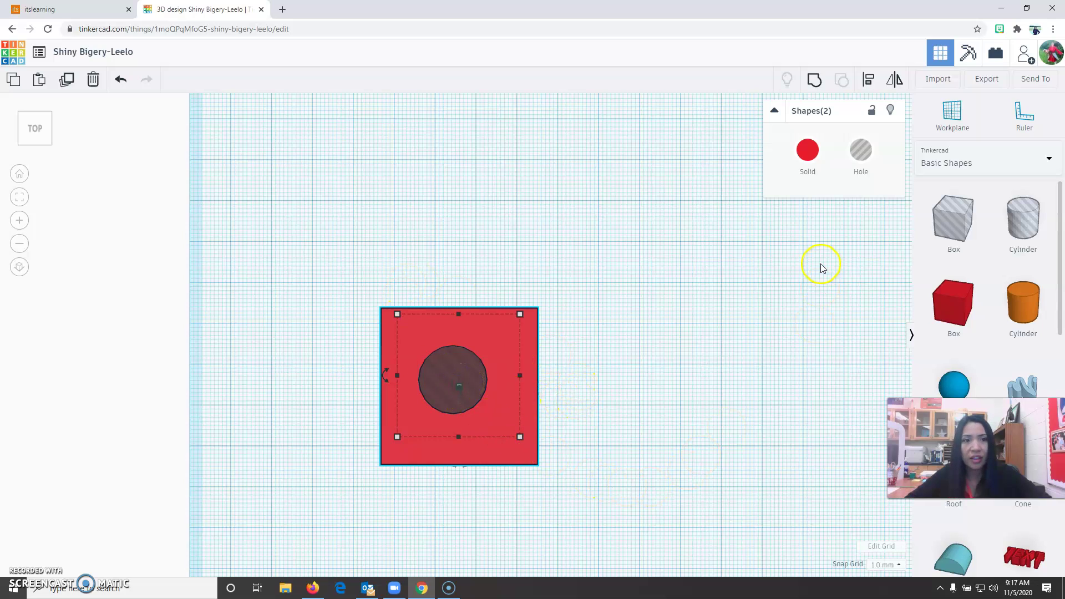
pyautogui.click(870, 81)
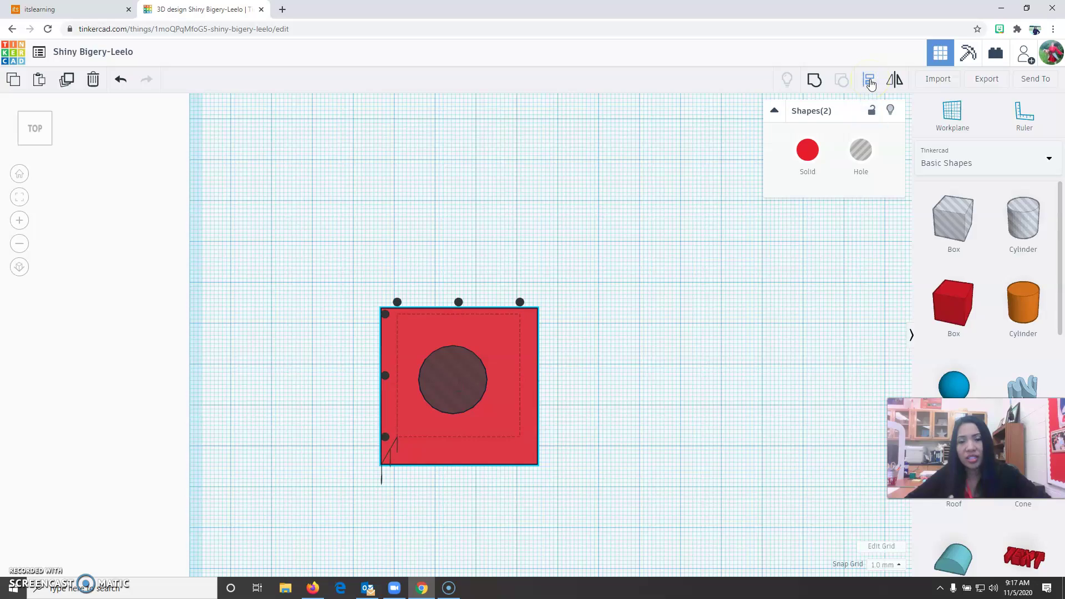
pyautogui.moveTo(642, 497); pyautogui.dragTo(561, 494, button='right')
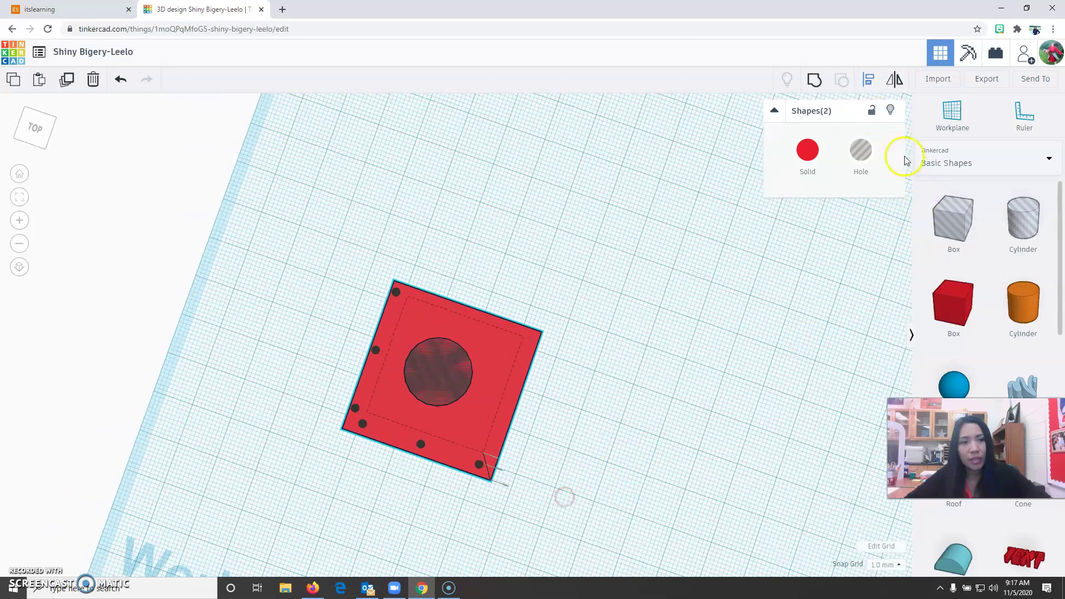
pyautogui.moveTo(518, 571); pyautogui.dragTo(362, 436, button='right')
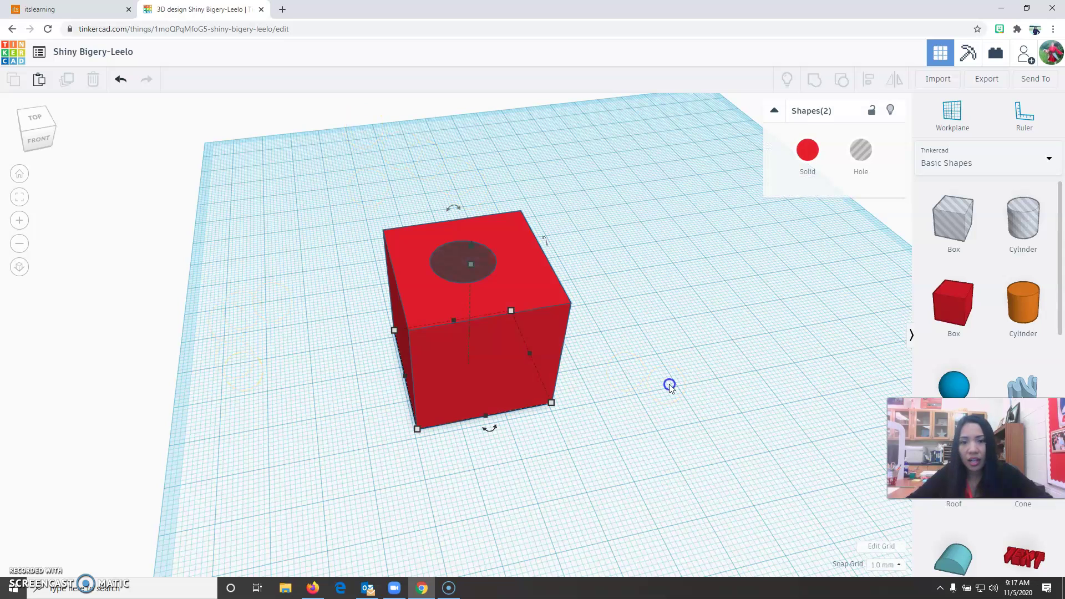
# - Use Align's middle handles to center the 13 mm hole in the cube left-right and front-back
pyautogui.moveTo(285, 171); pyautogui.dragTo(627, 469)
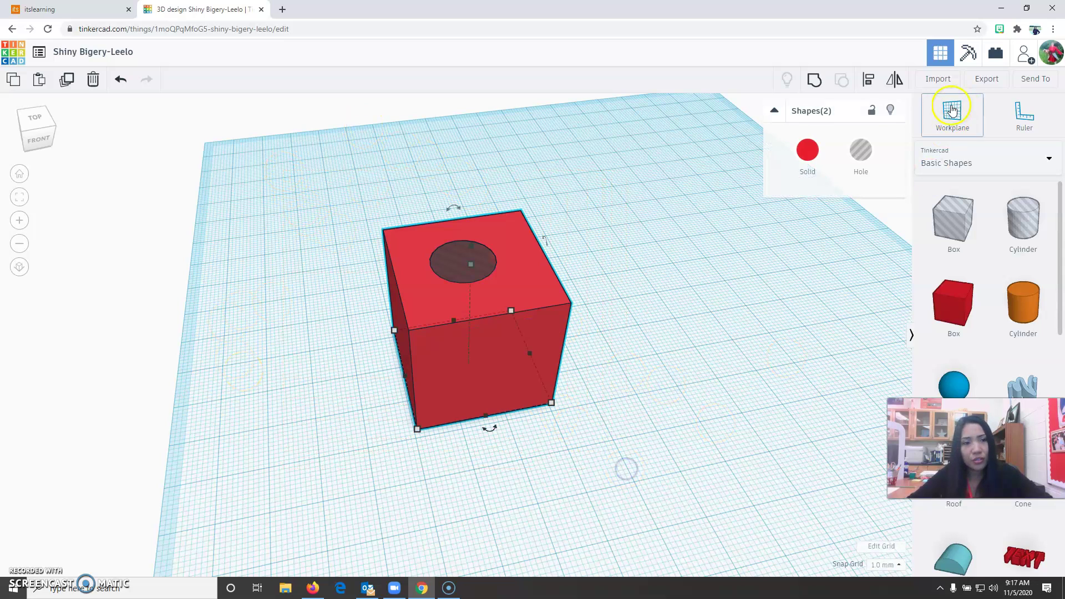
pyautogui.click(867, 86)
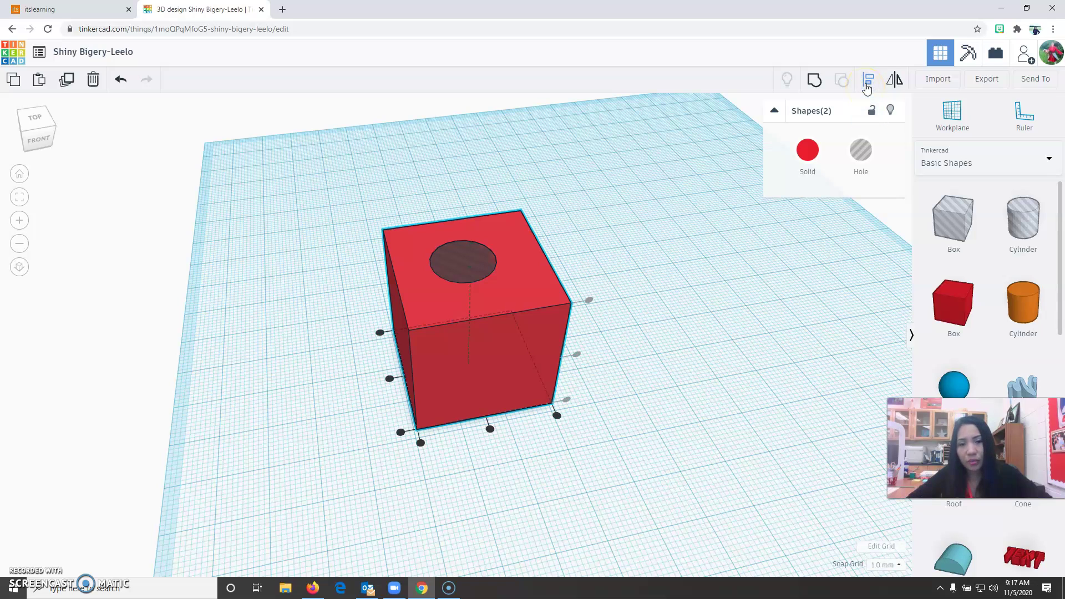
pyautogui.click(491, 431)
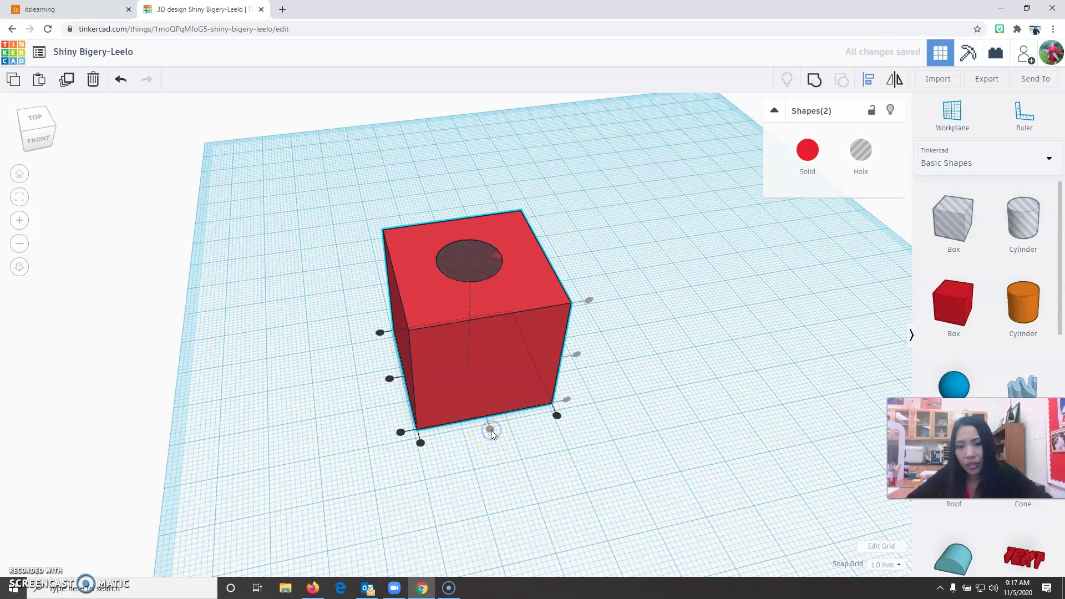
pyautogui.click(388, 380)
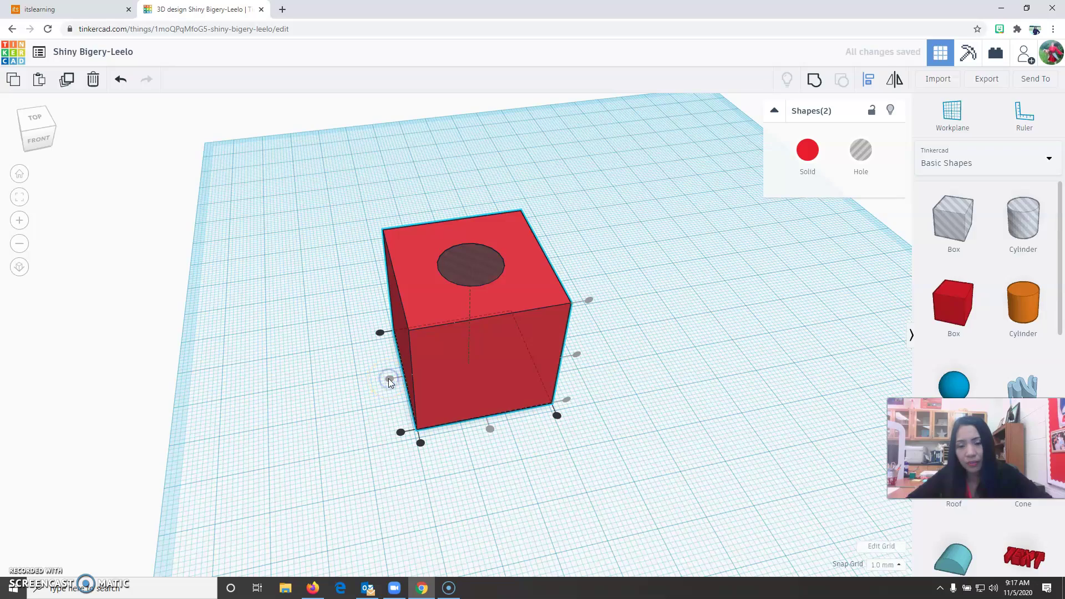
pyautogui.moveTo(523, 491); pyautogui.dragTo(524, 461, button='right')
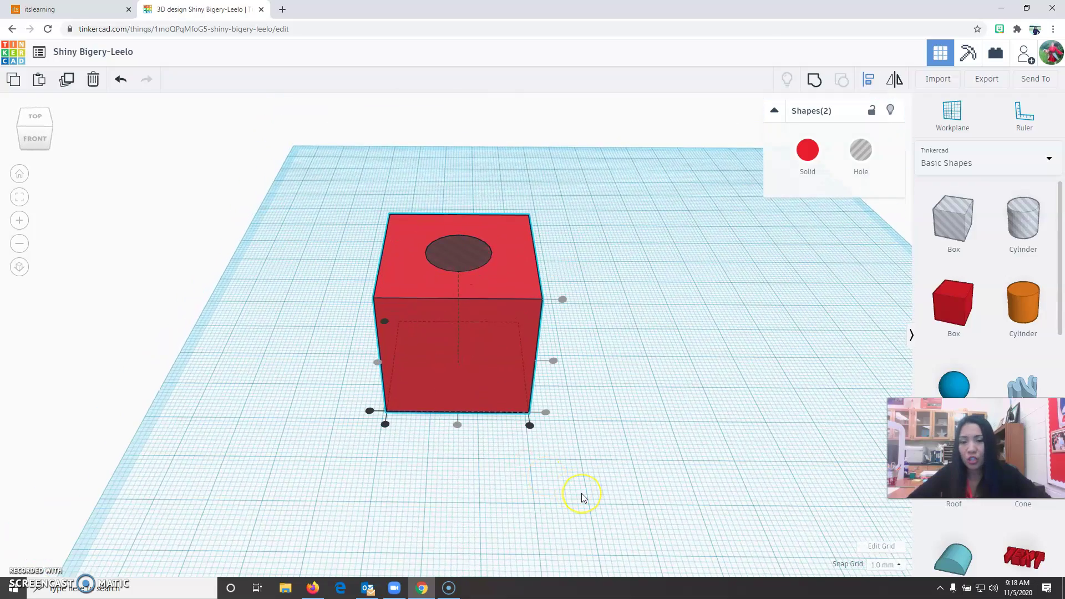
# - Group the red cube and centered hole into one solid and inspect the through-hole from above
pyautogui.moveTo(599, 464); pyautogui.dragTo(603, 509, button='right')
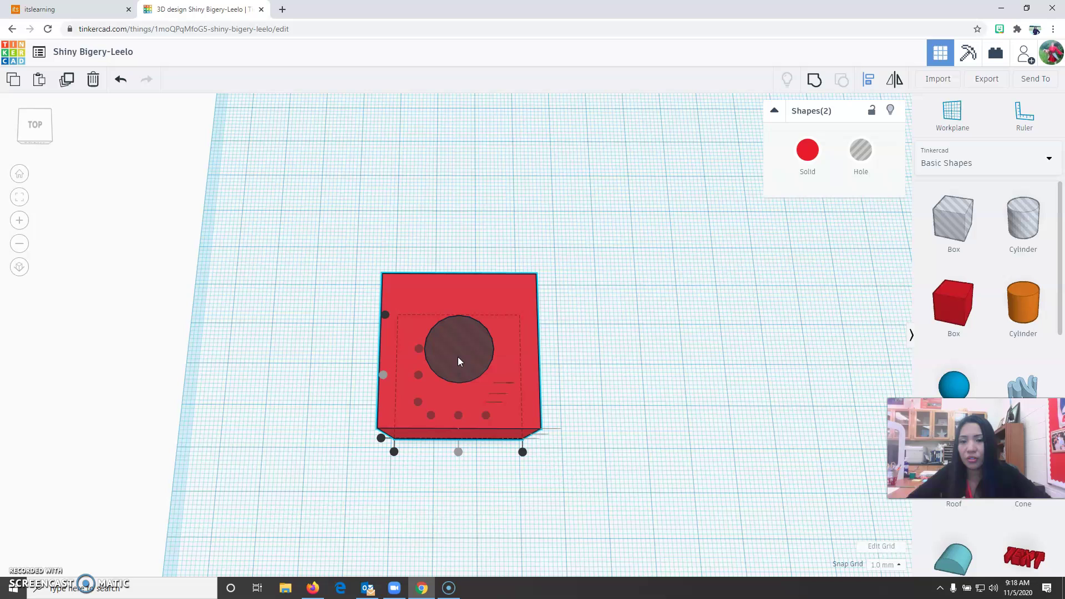
pyautogui.click(19, 174)
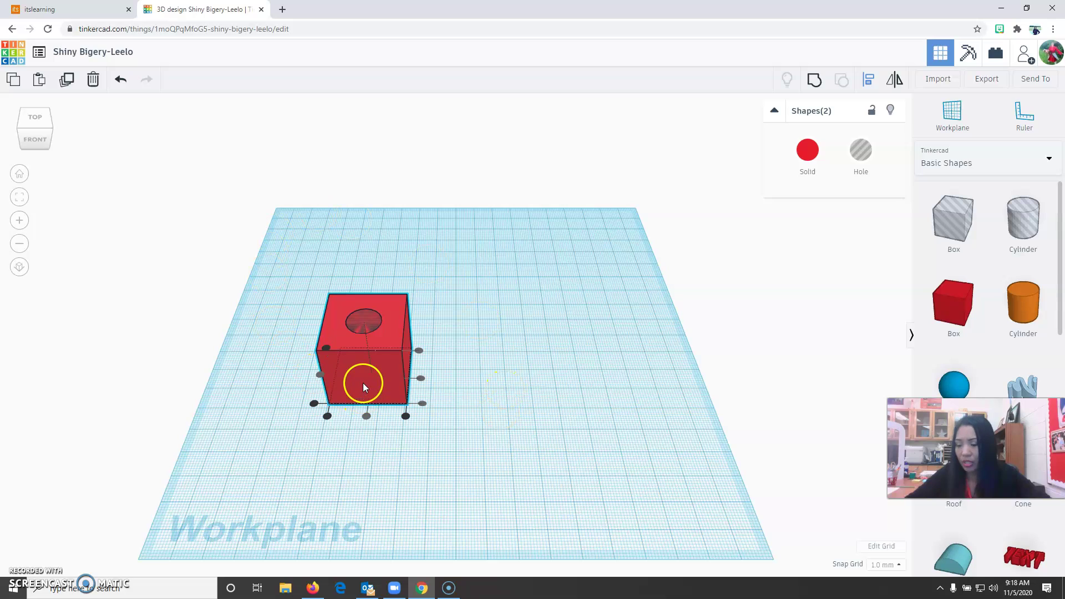
pyautogui.moveTo(292, 259); pyautogui.dragTo(517, 475)
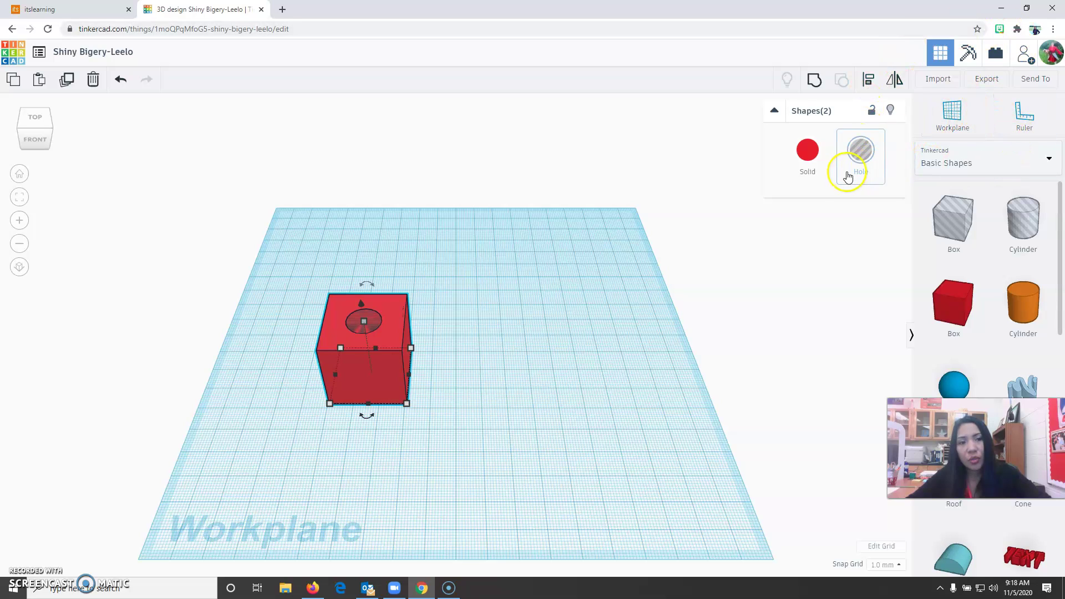
pyautogui.click(818, 88)
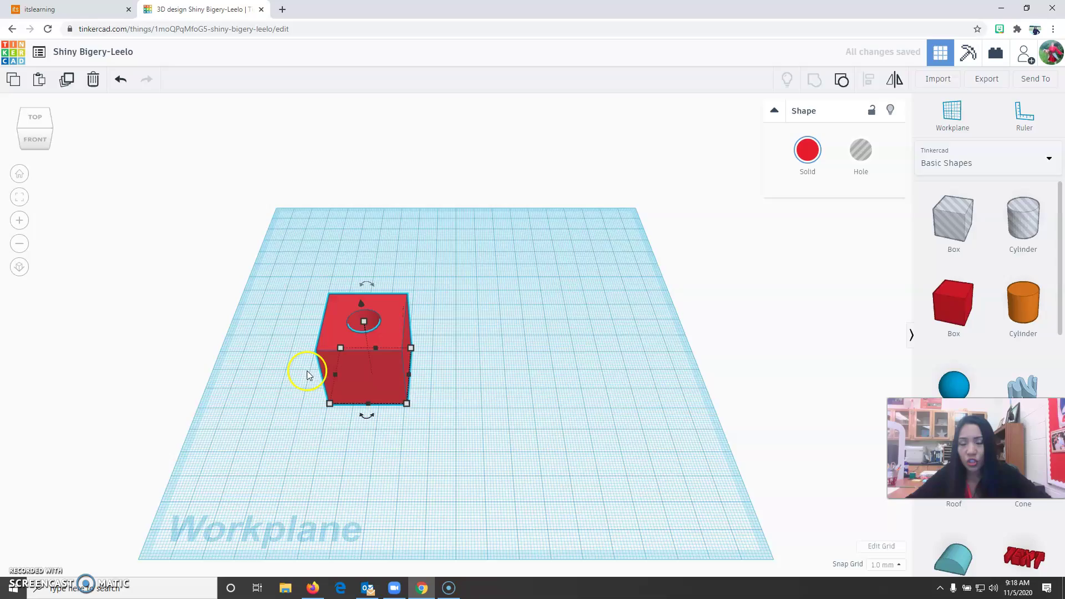
pyautogui.moveTo(493, 320); pyautogui.dragTo(301, 442, button='right')
pyautogui.click(19, 174)
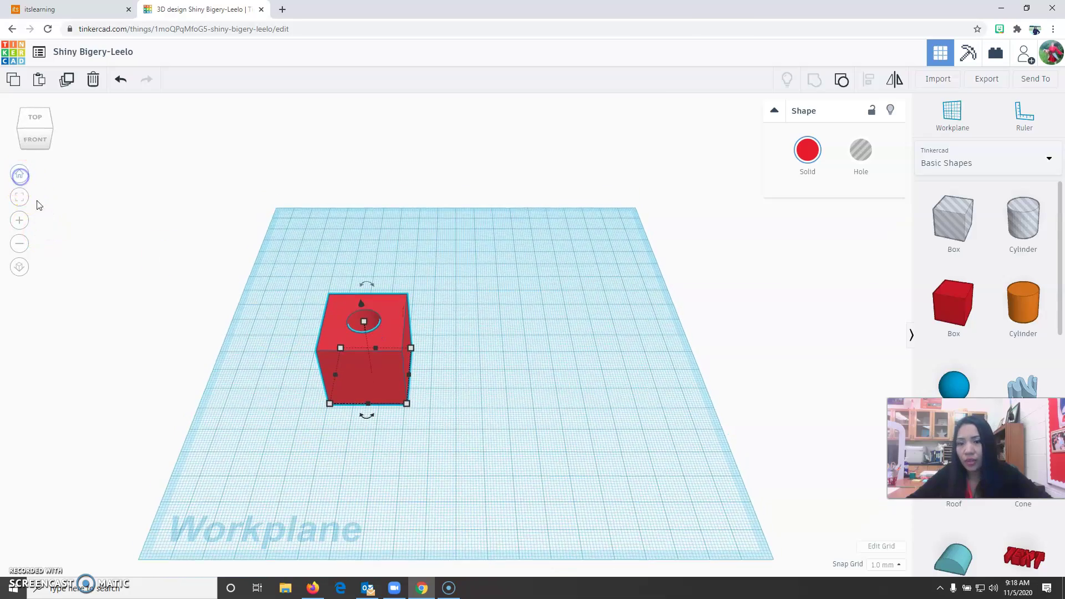
pyautogui.scroll(3, 286, 364)
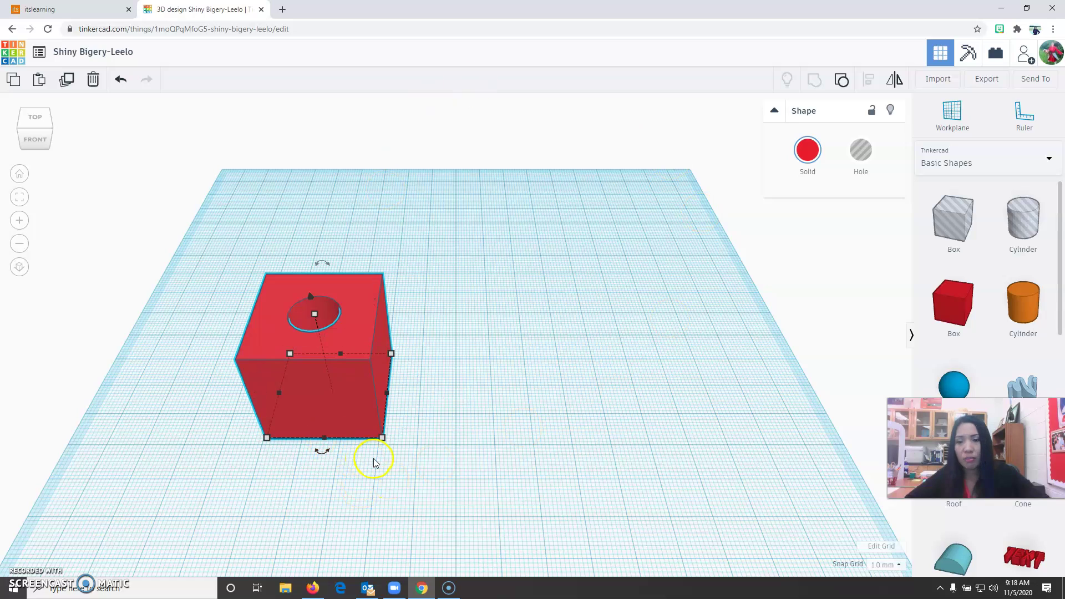
# - Generate and copy a new Invite people link from Send To, then return to itslearning
pyautogui.click(1035, 82)
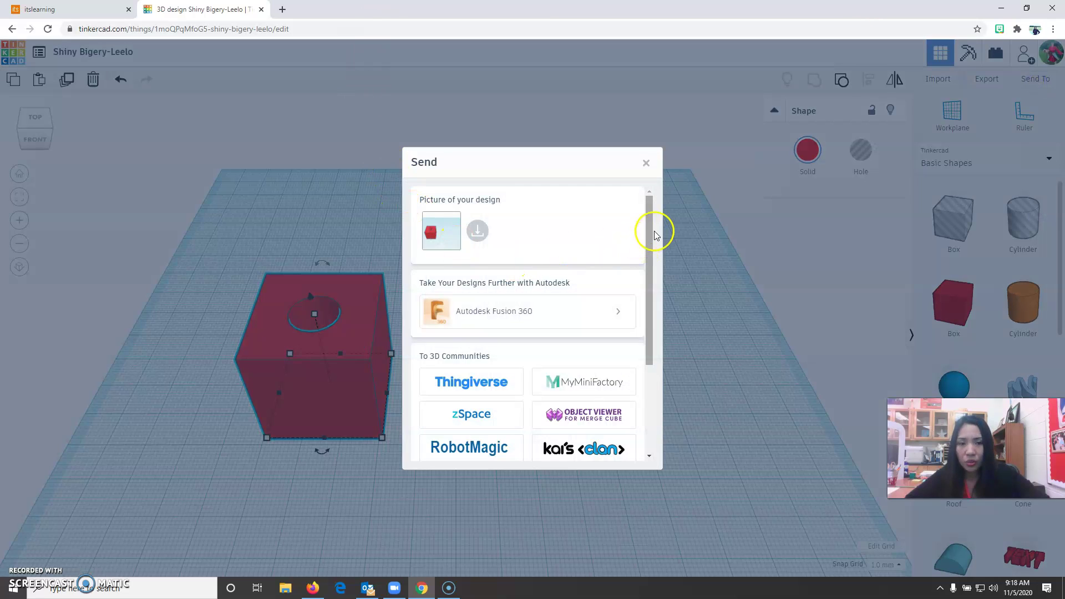
pyautogui.moveTo(648, 233); pyautogui.dragTo(644, 363)
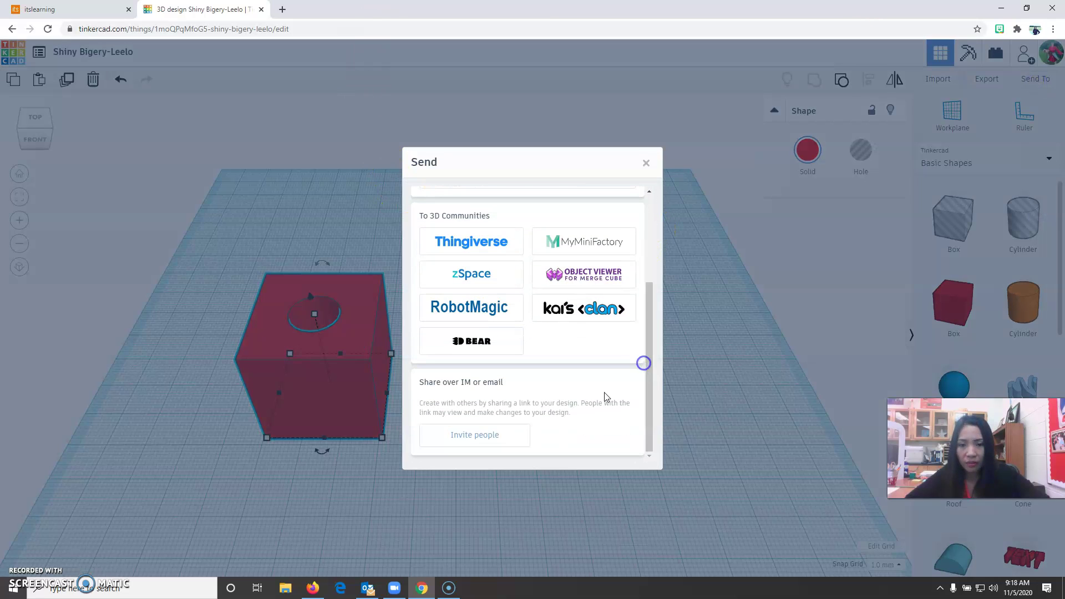
pyautogui.click(464, 437)
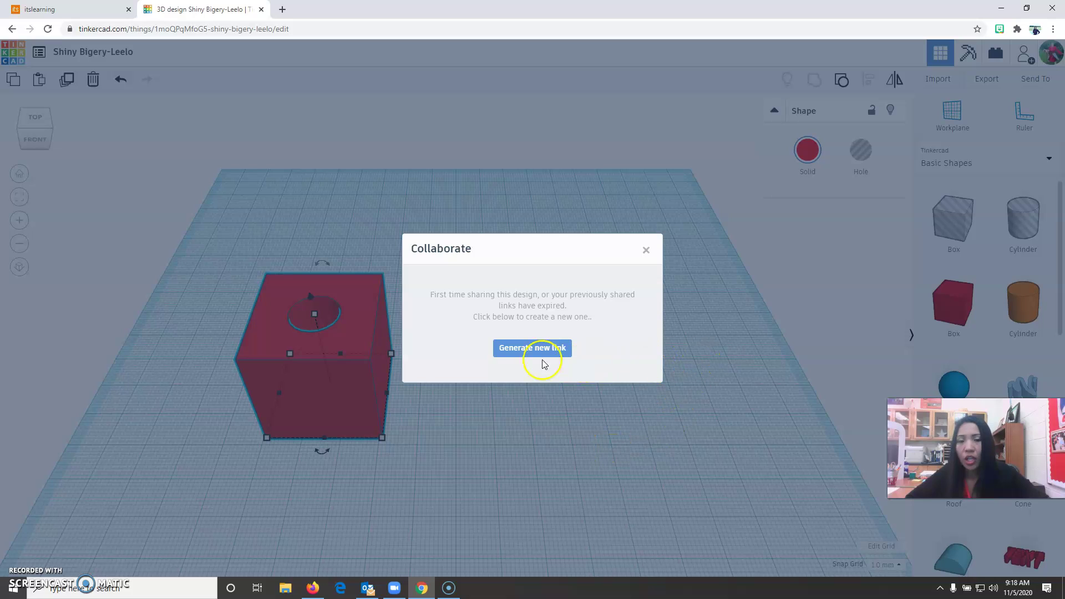
pyautogui.click(537, 349)
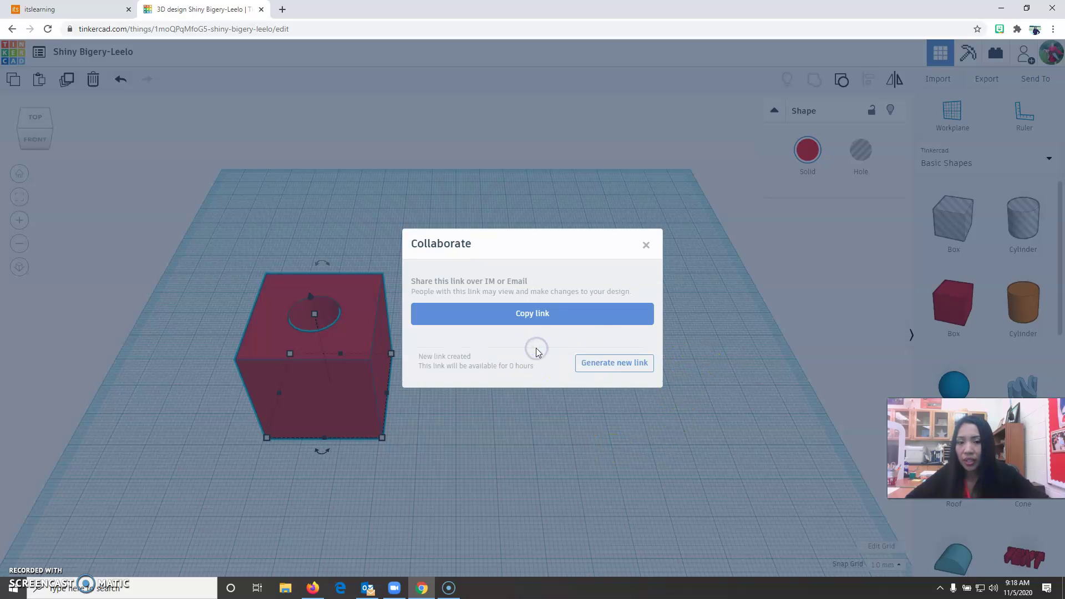
pyautogui.click(535, 314)
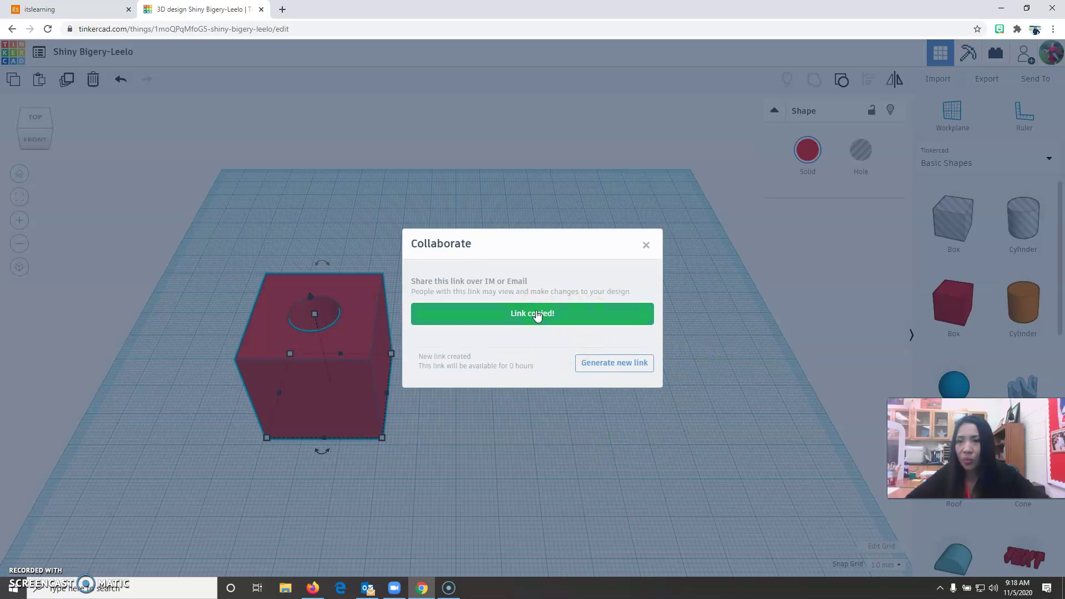
pyautogui.click(73, 9)
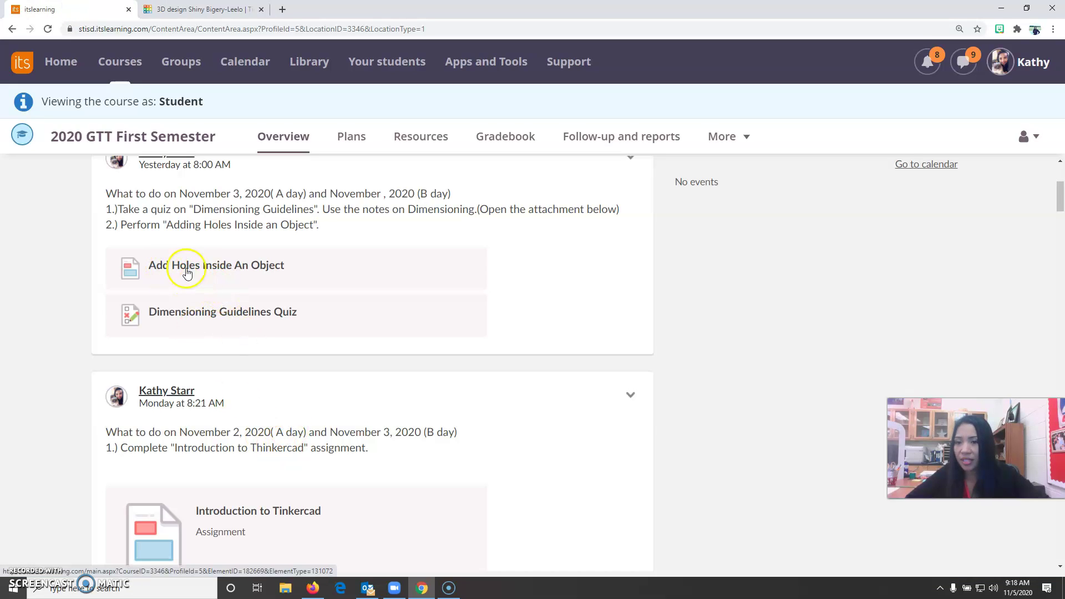
# - Answer the Add Holes Inside An Object assignment by pasting the new share link, replacing the wrong one
pyautogui.click(233, 269)
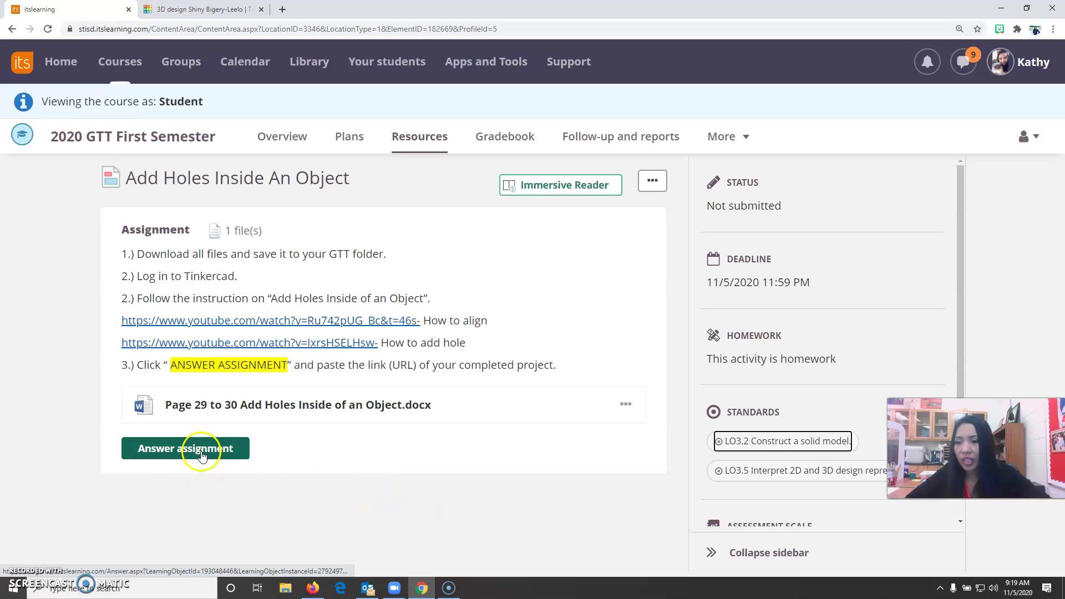
pyautogui.click(202, 452)
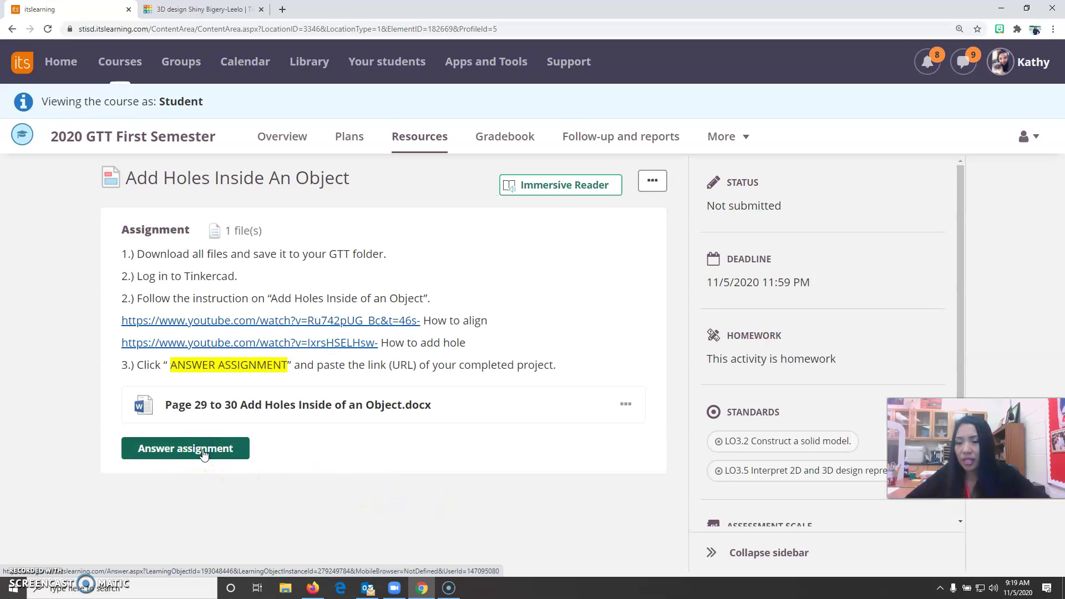
pyautogui.click(257, 458)
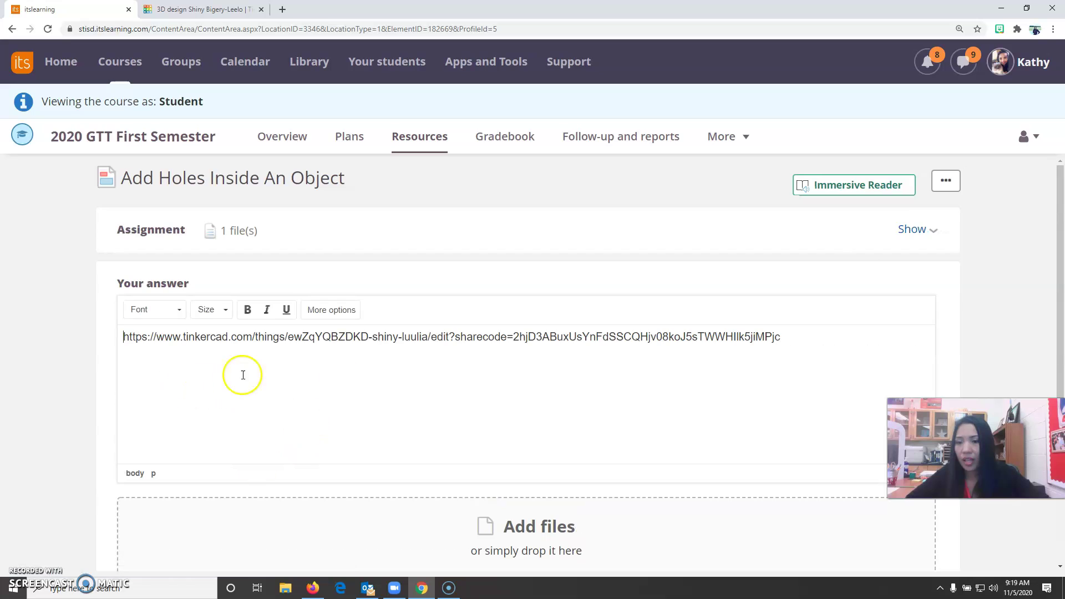
pyautogui.moveTo(841, 352); pyautogui.dragTo(110, 341)
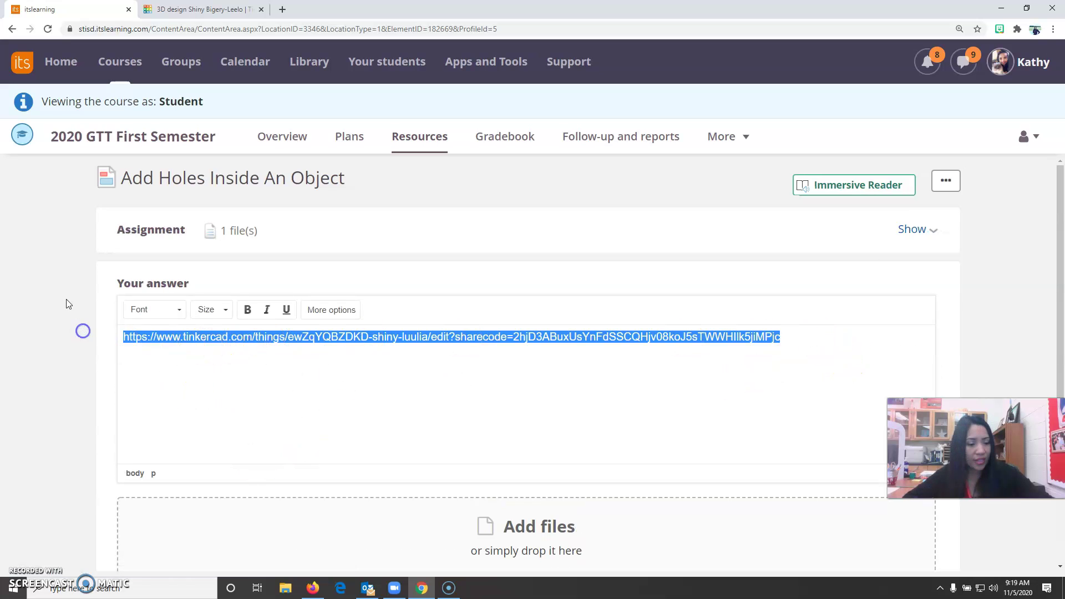
pyautogui.press('BackSpace')
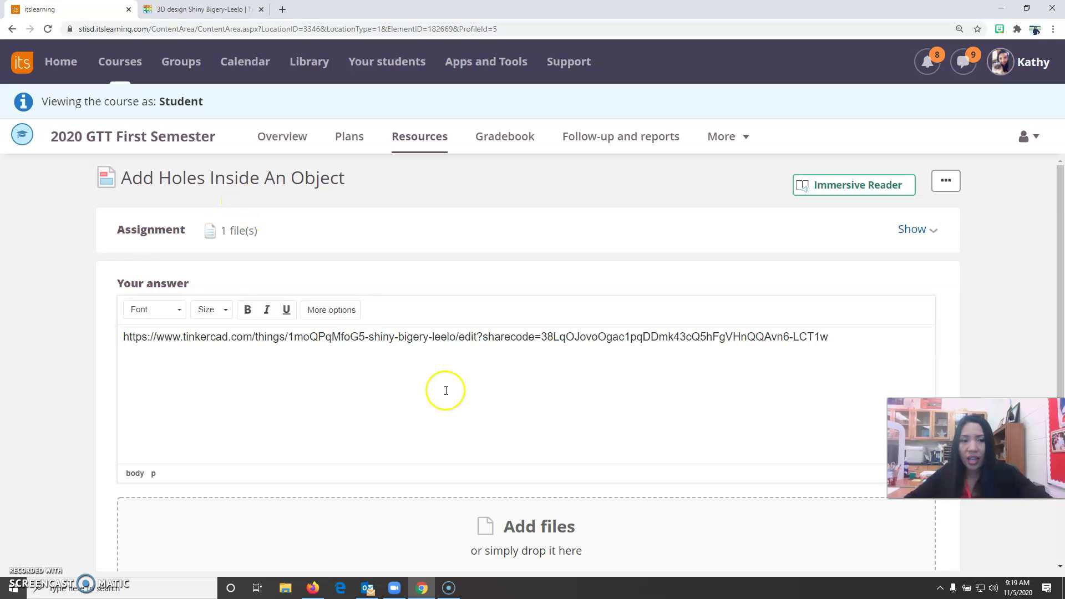
pyautogui.scroll(-3, 445, 387)
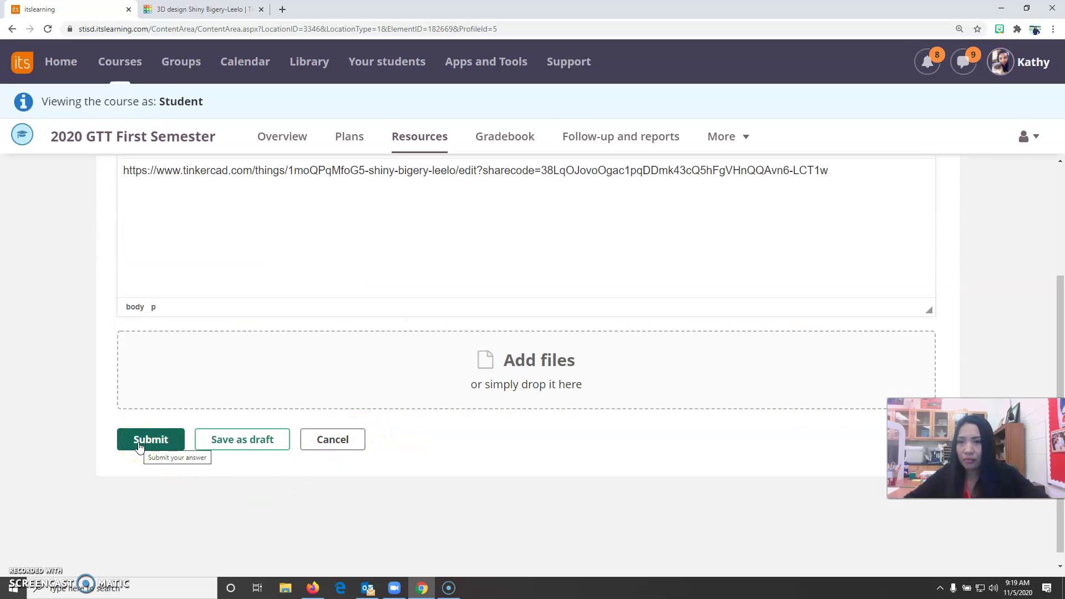